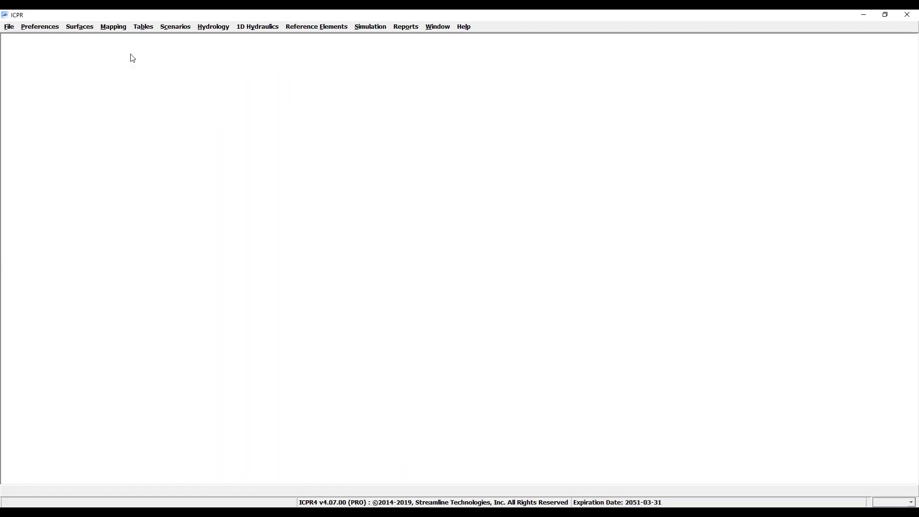
# - Open the project file Project.i4p from the My Model folder inside 01-MigrateModel
pyautogui.click(9, 27)
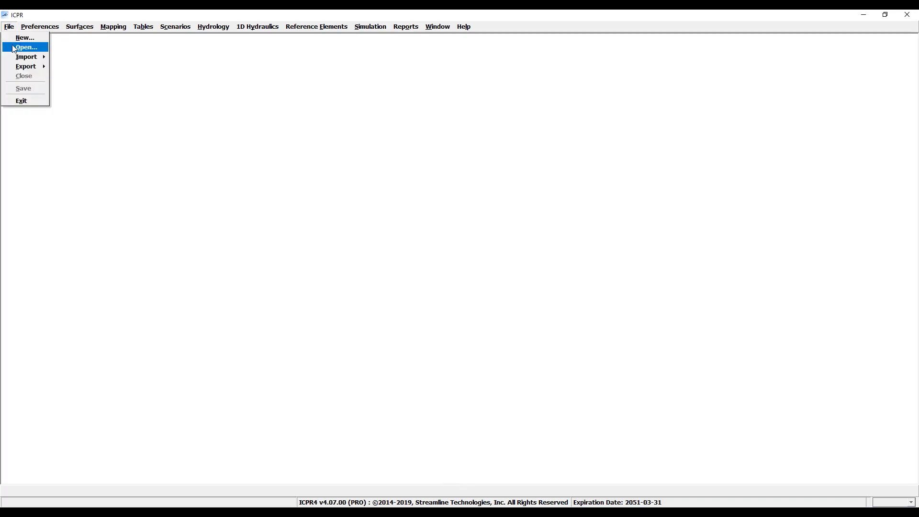
pyautogui.click(15, 48)
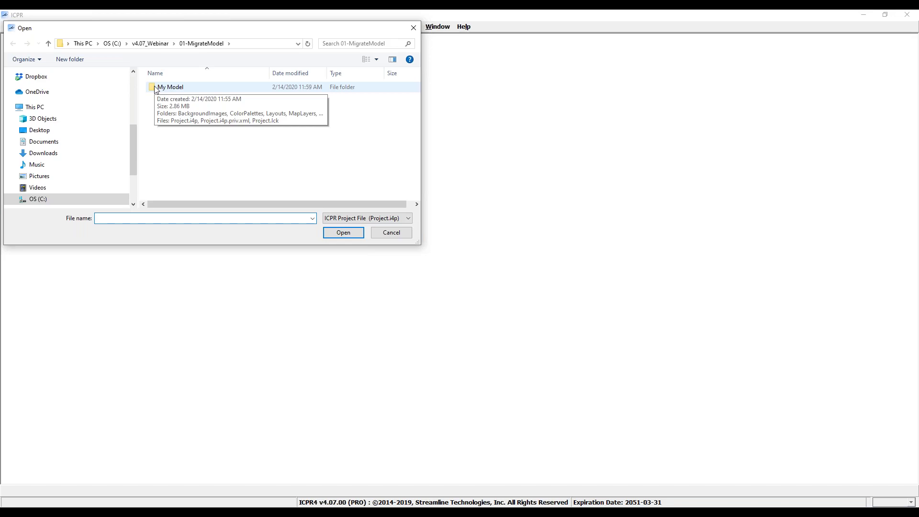
pyautogui.click(156, 90)
pyautogui.doubleClick(156, 90)
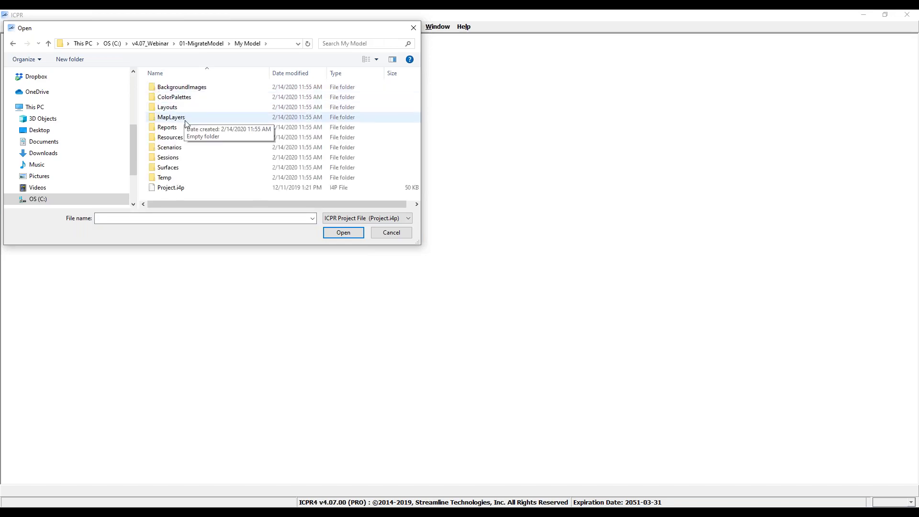
pyautogui.click(184, 188)
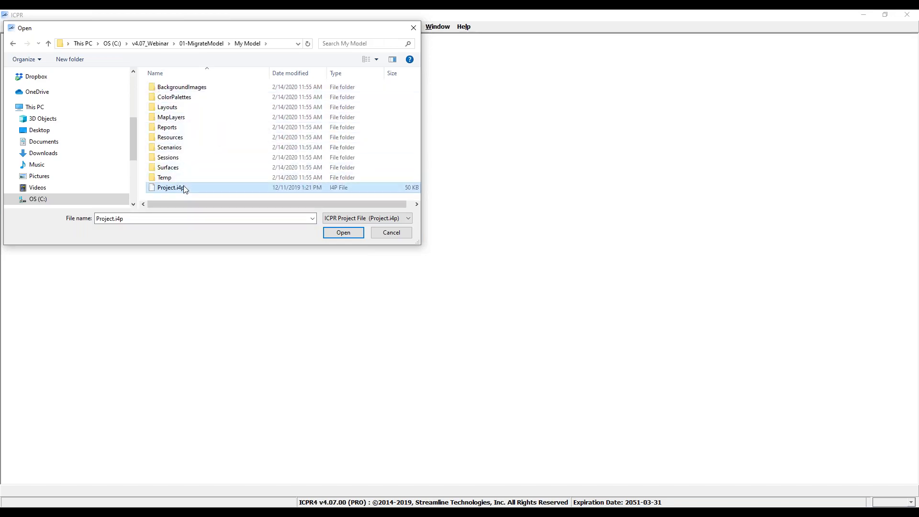
pyautogui.click(343, 233)
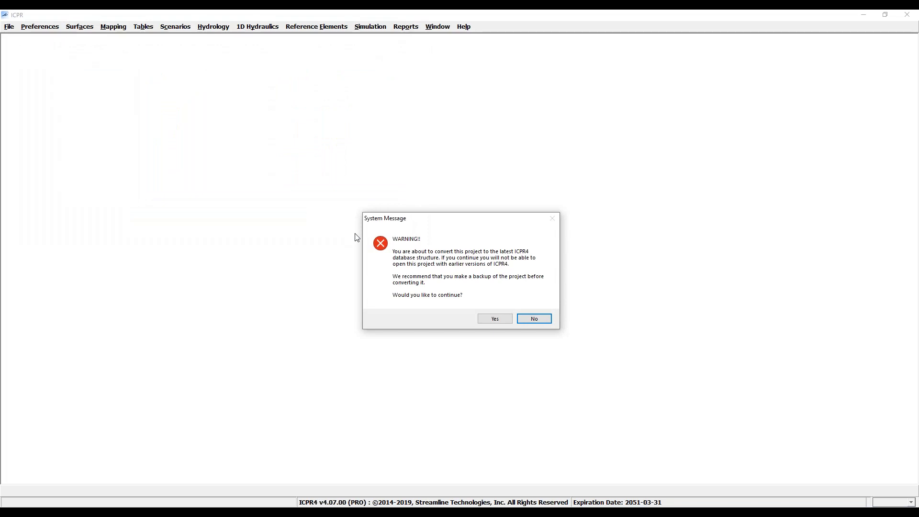
# - Accept converting the project to the latest ICPR4 database structure and back it up before the conversion
pyautogui.click(504, 321)
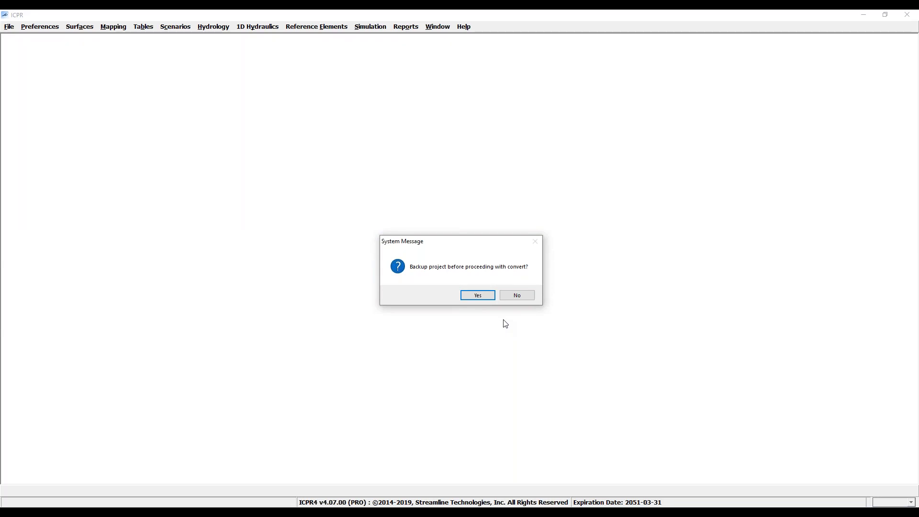
pyautogui.click(490, 297)
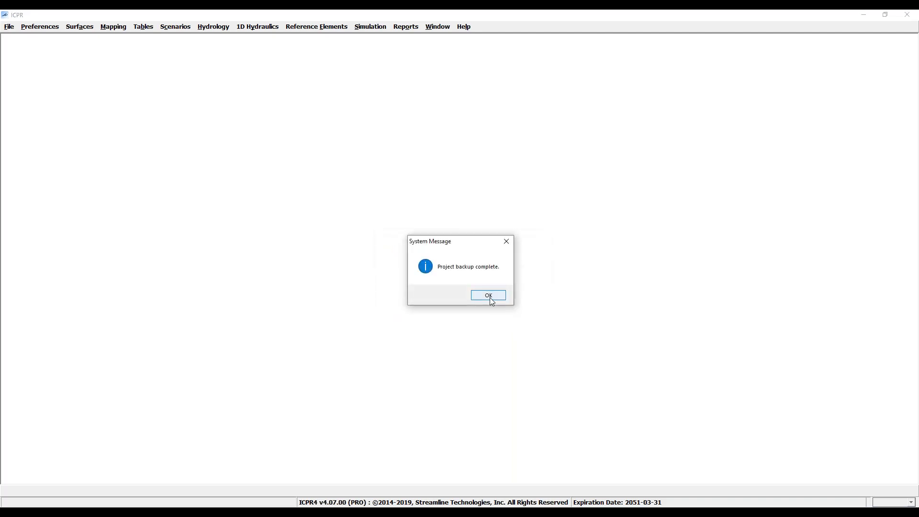
pyautogui.click(487, 300)
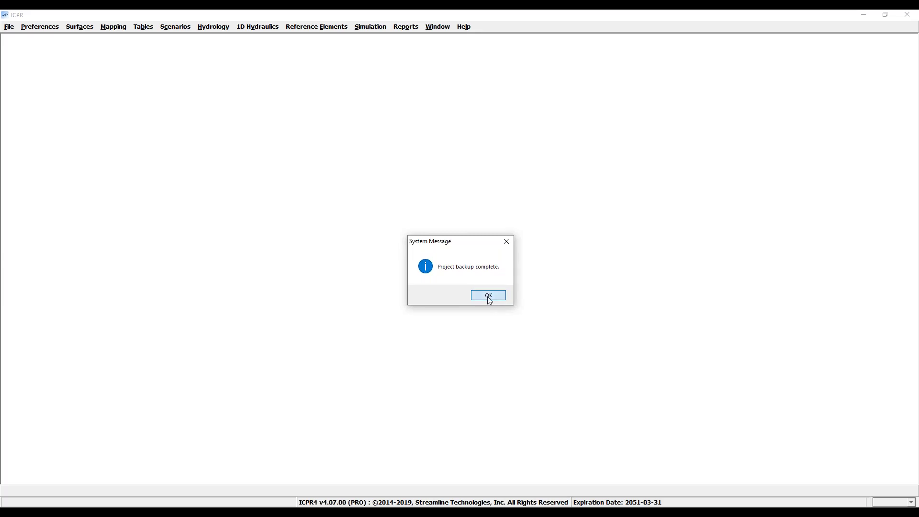
# - Switch to File Explorer and inspect the My Model - Copy folder and the Backups subfolder of My Model
pyautogui.click(158, 504)
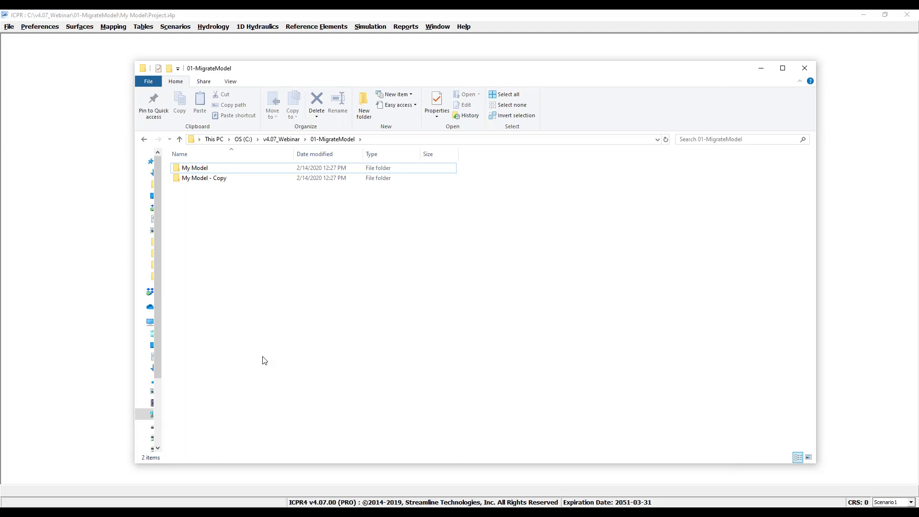
pyautogui.doubleClick(232, 180)
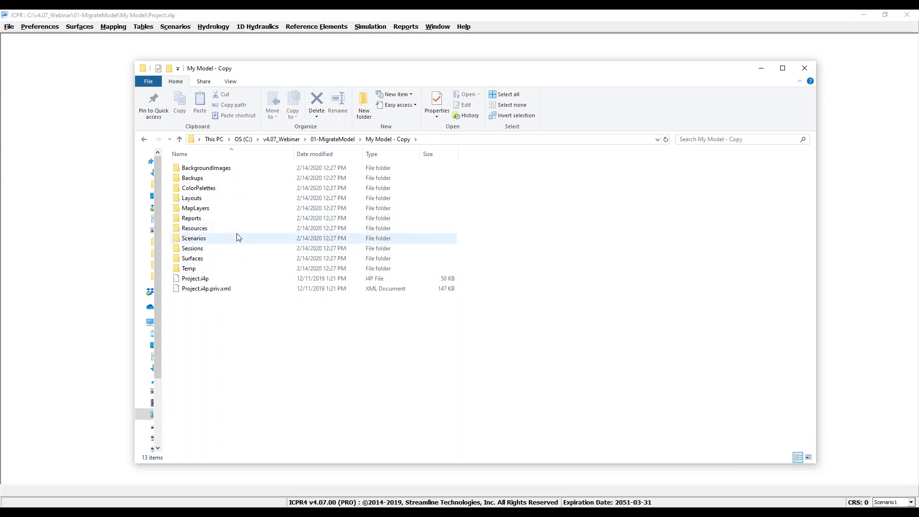
pyautogui.click(798, 70)
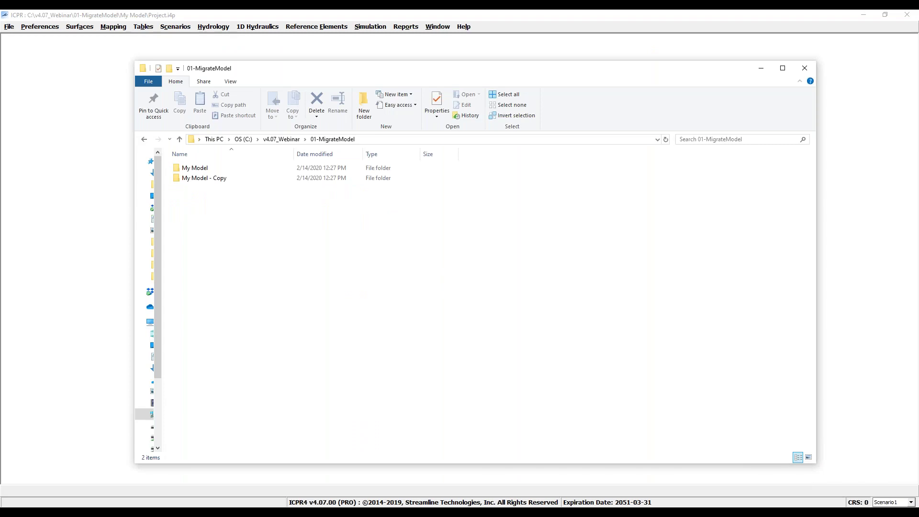
pyautogui.doubleClick(226, 171)
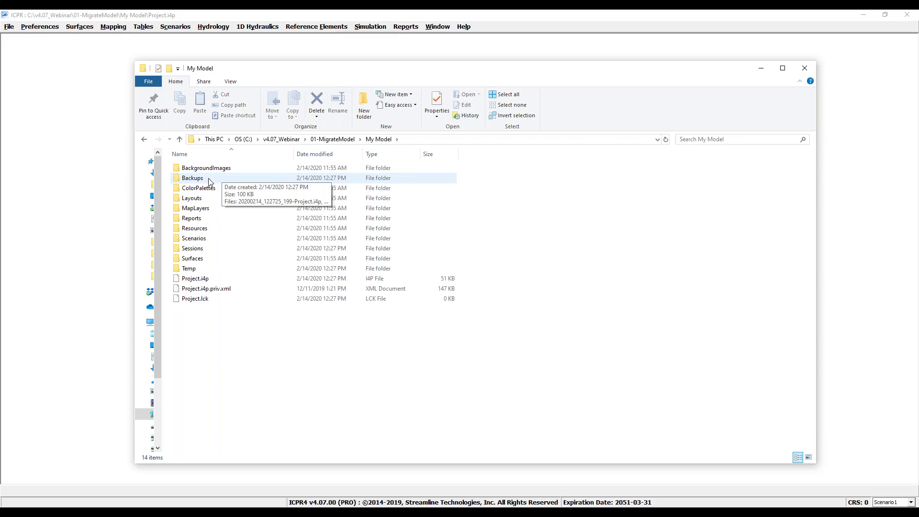
pyautogui.doubleClick(209, 178)
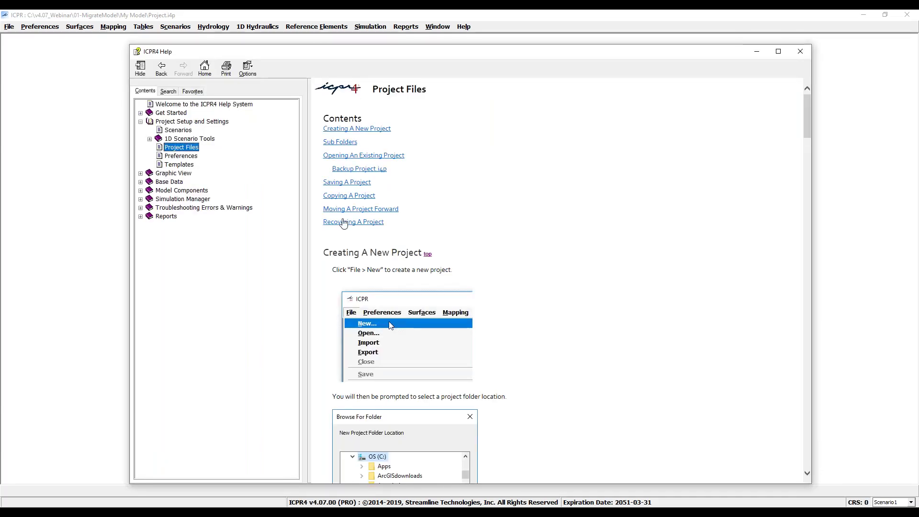
# - Read the Recovering A Project help section and open the MyModel - CompleteBackup_version4.06 folder in File Explorer
pyautogui.click(343, 222)
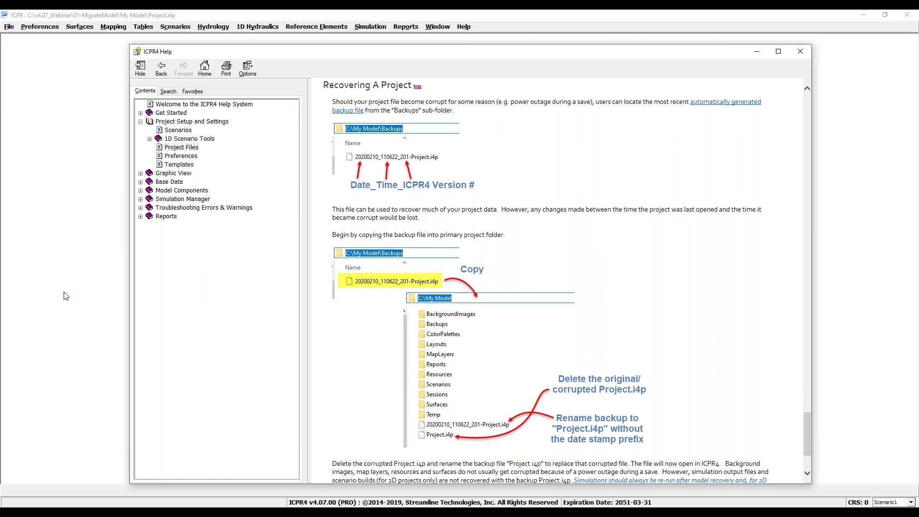
pyautogui.hotkey('alt', 'Tab')
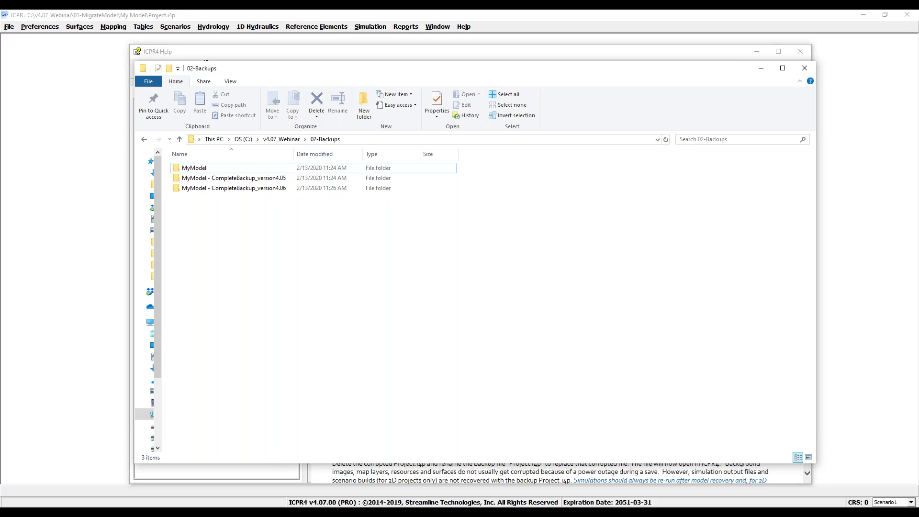
pyautogui.doubleClick(271, 189)
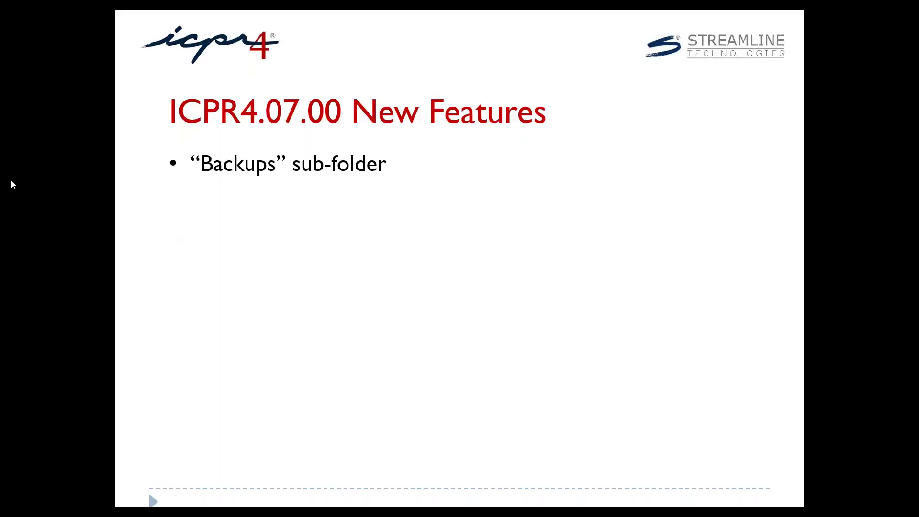
pyautogui.press('Right')
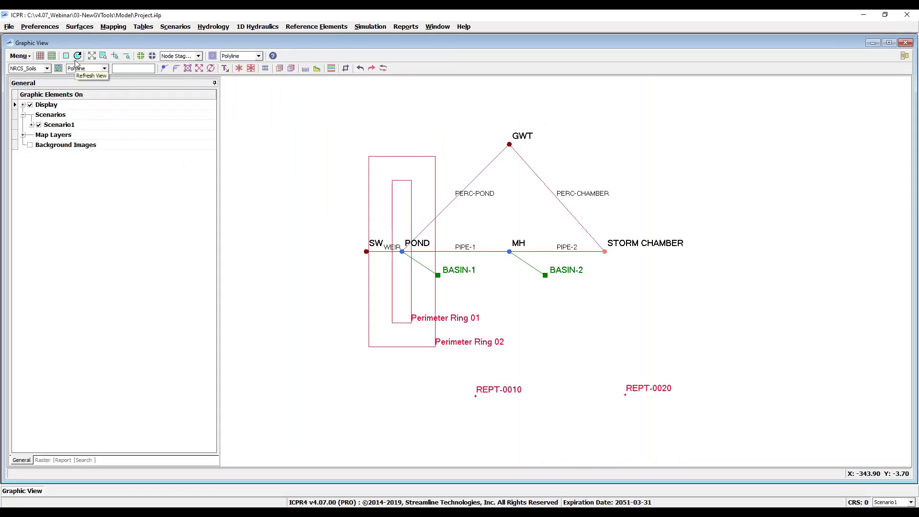
# - Round the corners of the Perimeter Ring 02 polygon with a corner radius of 50 and a chord angle of 10 degrees
pyautogui.click(175, 68)
pyautogui.click(402, 156)
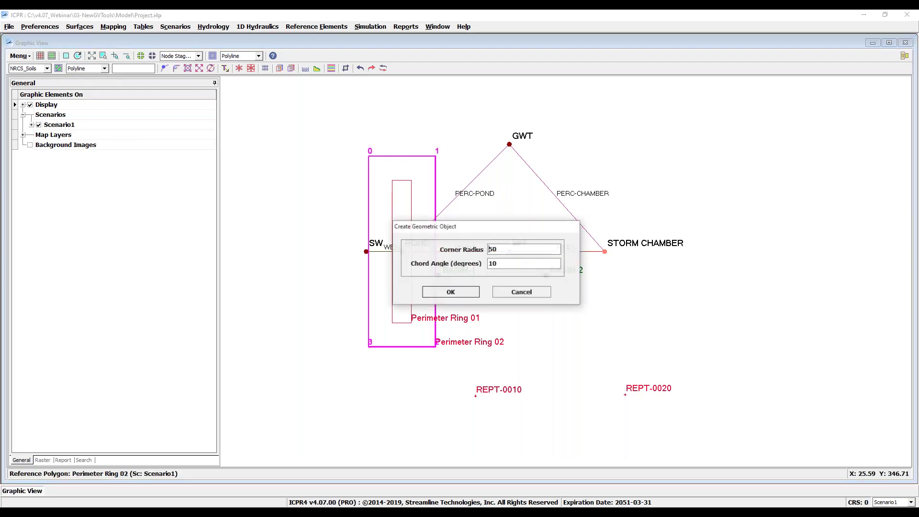
pyautogui.click(450, 292)
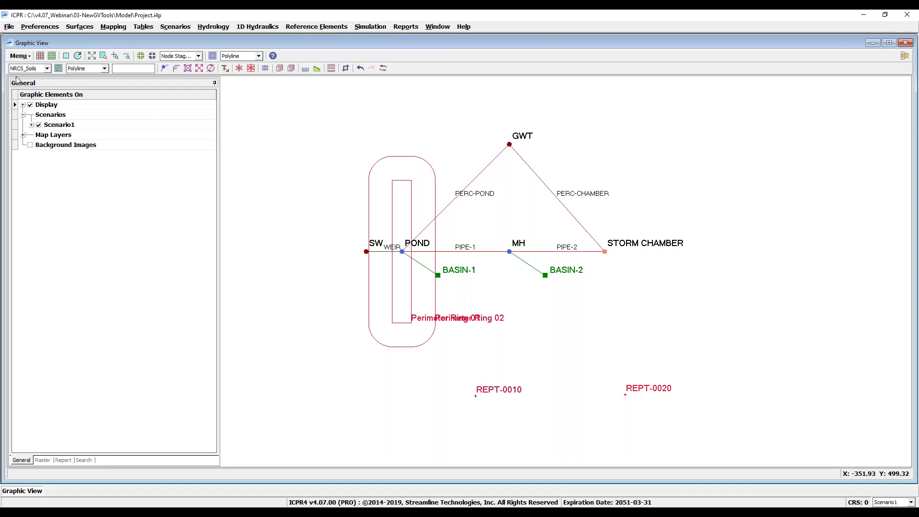
# - Move the MH node with its links to about X 238, Y 183, and the POND node straight up level with it
pyautogui.click(188, 68)
pyautogui.click(509, 251)
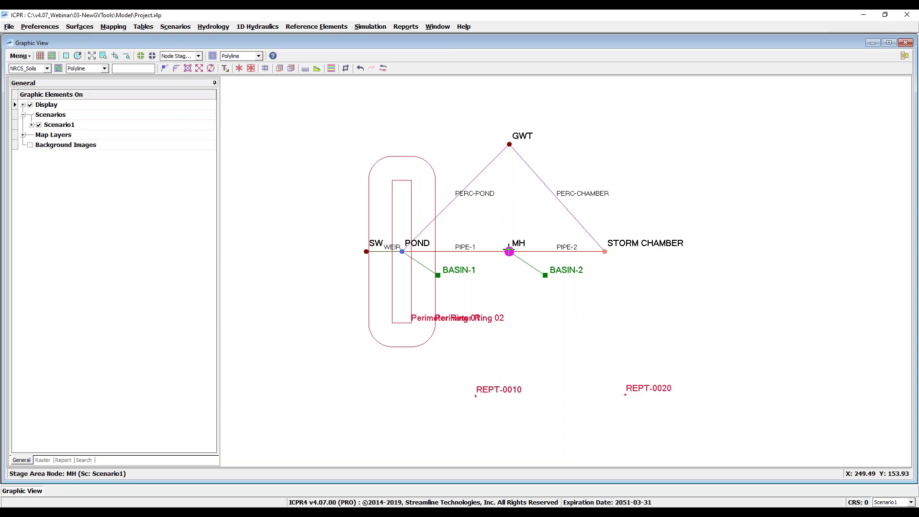
pyautogui.click(504, 235)
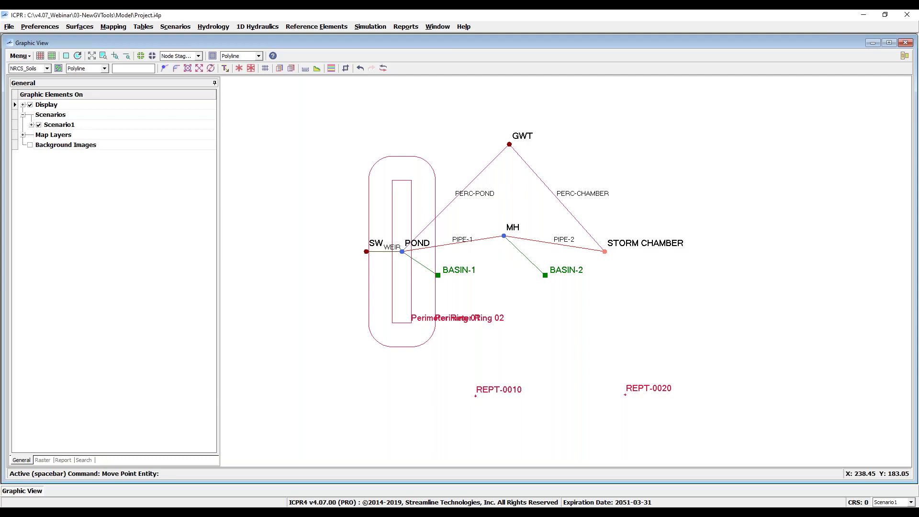
pyautogui.press('space')
pyautogui.click(402, 250)
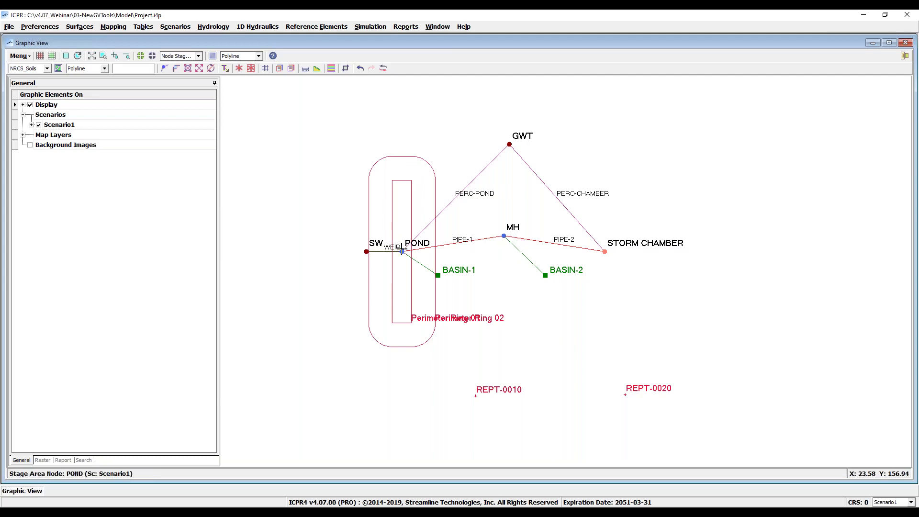
pyautogui.click(402, 235)
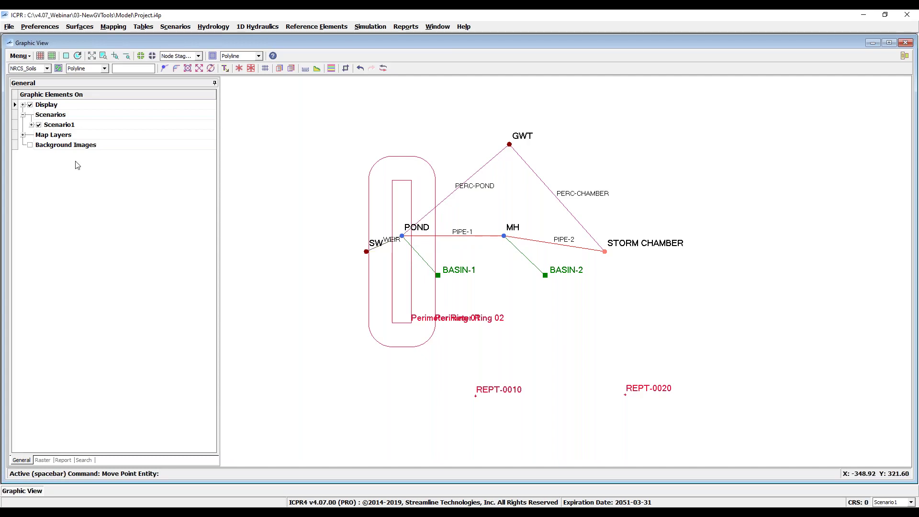
# - Try moving only the PIPE-1 link downward with the group move command, and undo the move
pyautogui.click(199, 68)
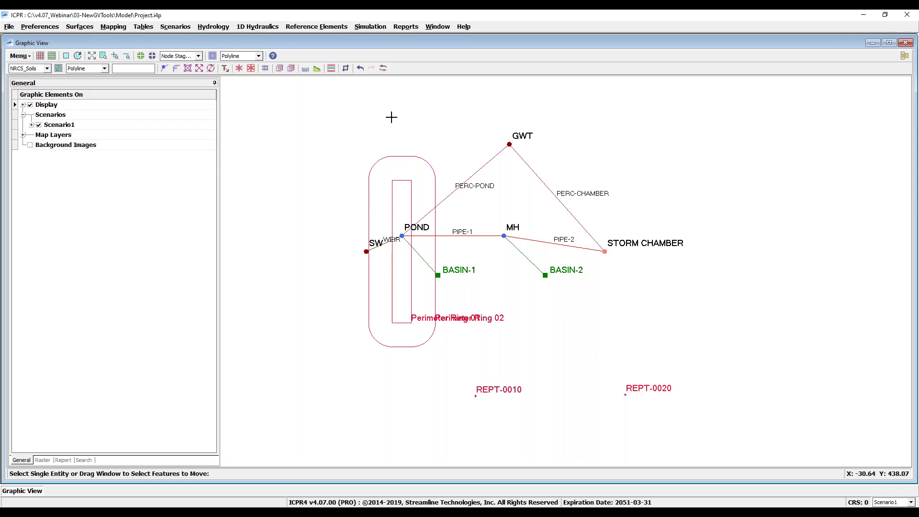
pyautogui.click(482, 236)
pyautogui.click(482, 220)
pyautogui.click(482, 240)
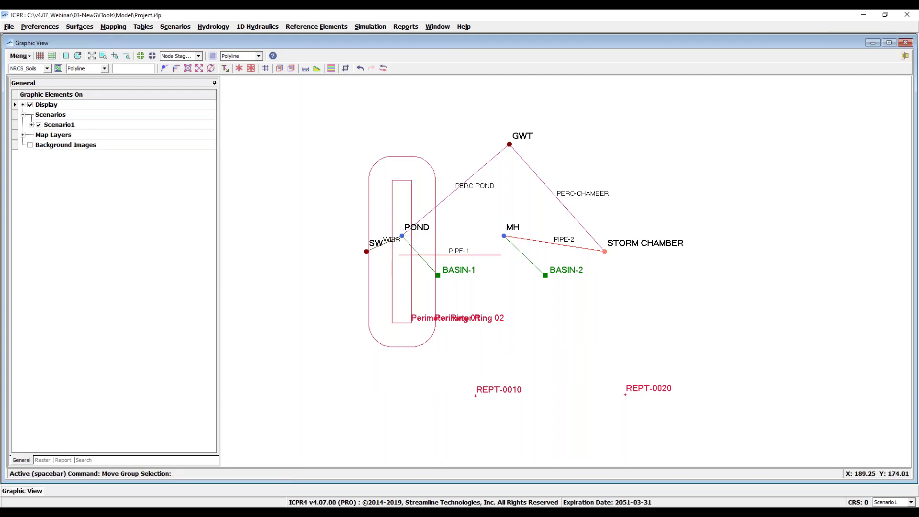
pyautogui.click(360, 68)
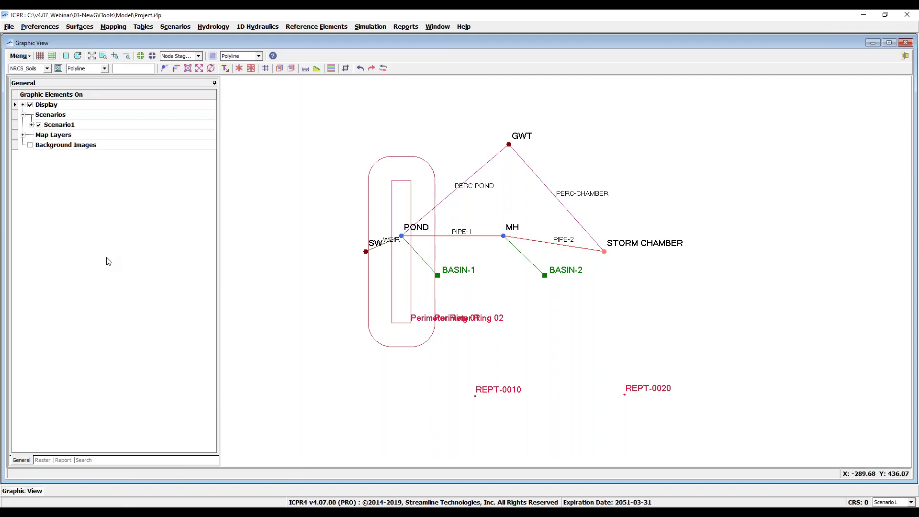
# - Try moving the MH node upward on its own with the group move command, and undo it
pyautogui.click(200, 70)
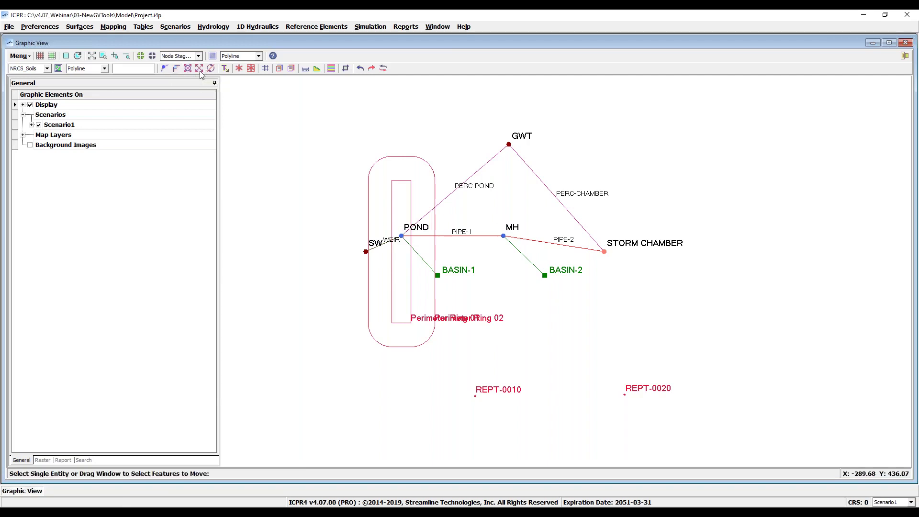
pyautogui.click(503, 236)
pyautogui.click(504, 234)
pyautogui.click(509, 213)
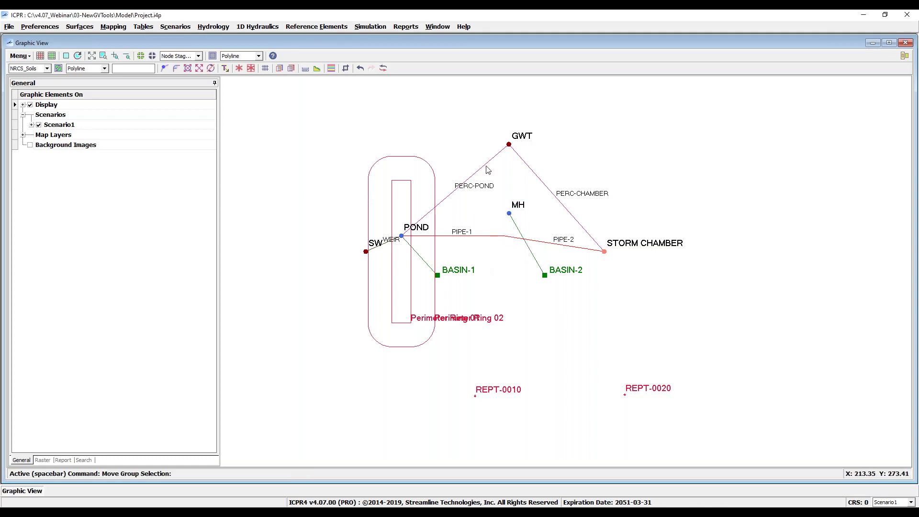
pyautogui.click(360, 67)
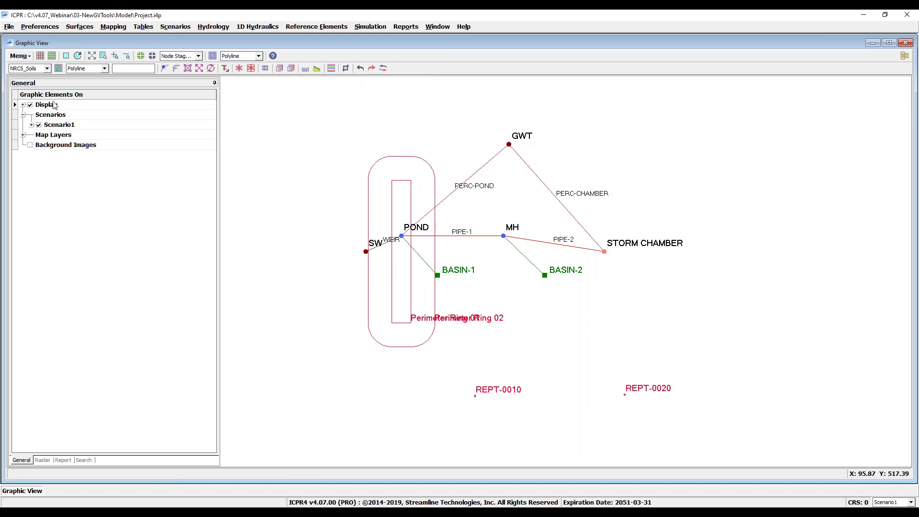
# - Try moving the whole network and both perimeter rings as a group from REPT-0010 to REPT-0020, and undo the move
pyautogui.click(198, 68)
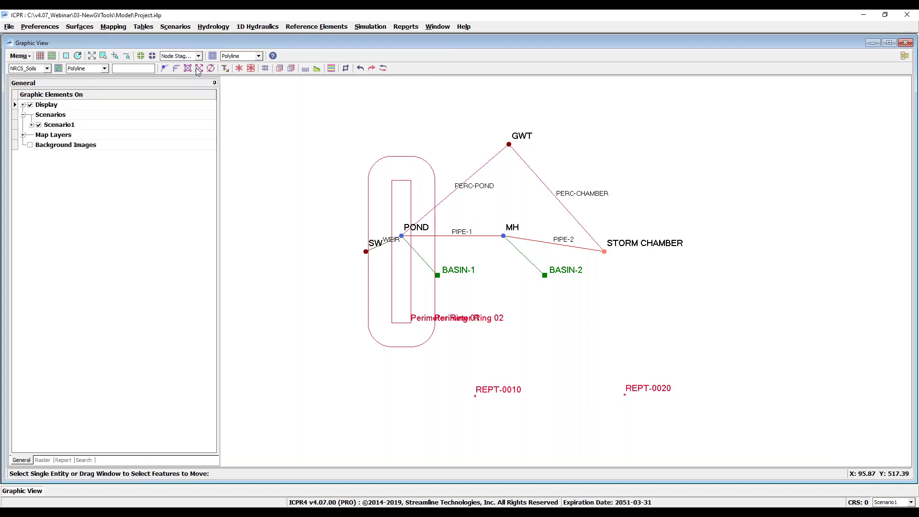
pyautogui.moveTo(305, 98); pyautogui.dragTo(722, 351)
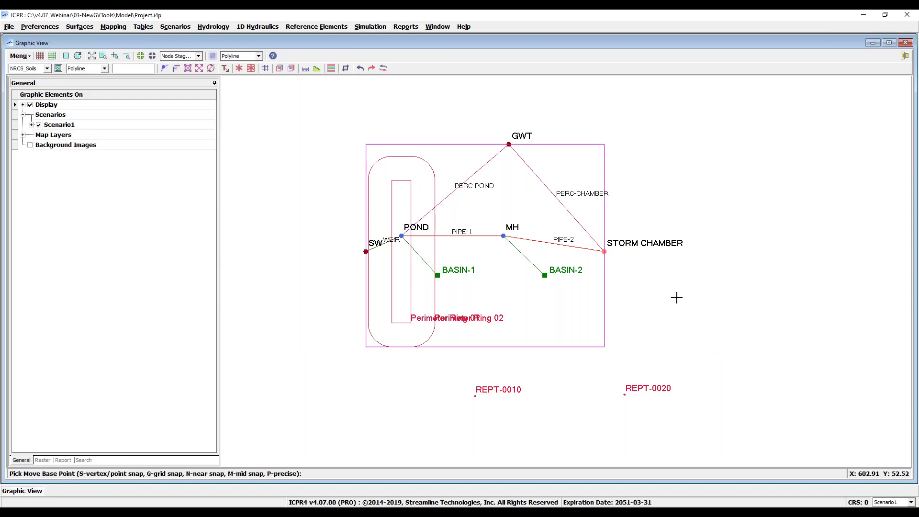
pyautogui.click(476, 396)
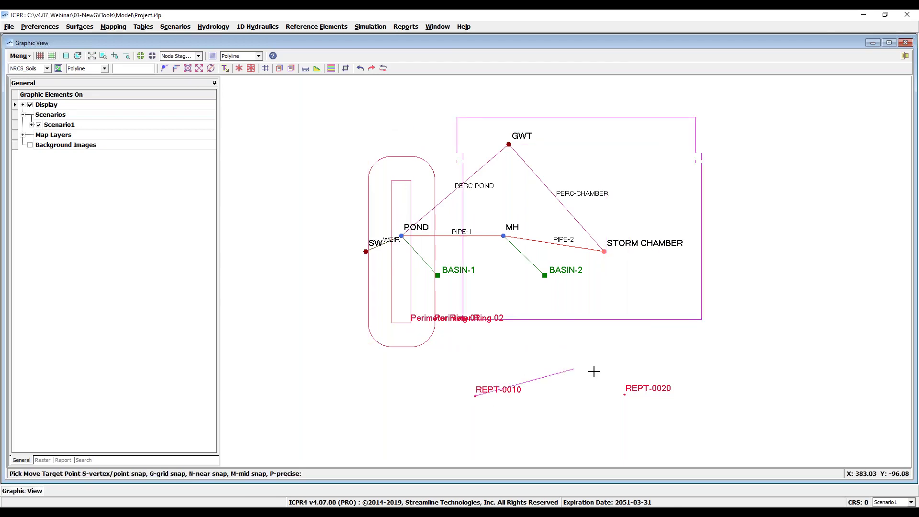
pyautogui.click(625, 395)
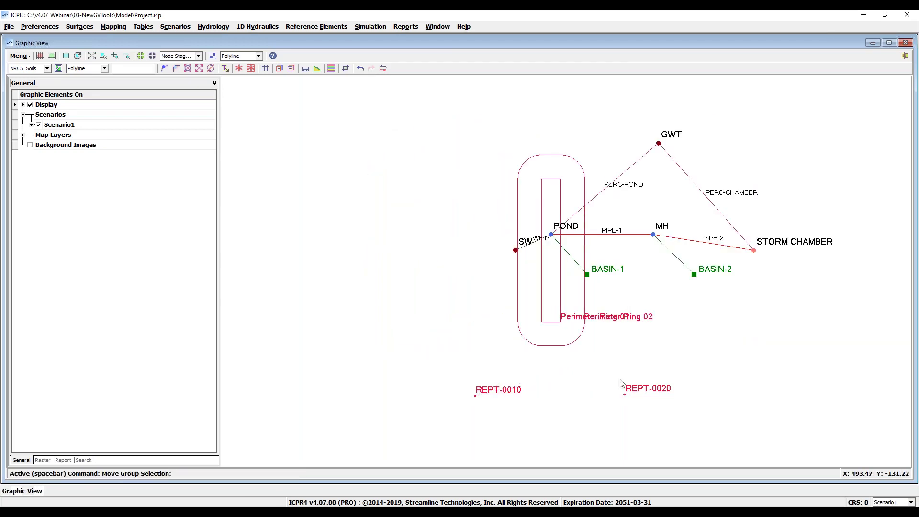
pyautogui.click(360, 67)
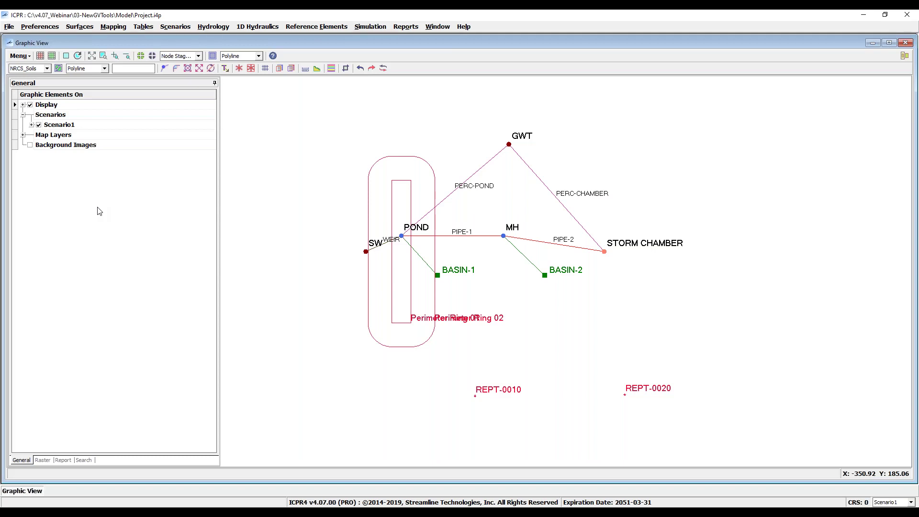
# - Draw a polyline as a parallel copy of Perimeter Ring 02, keeping the preset offset distance and choosing the side outside the ring
pyautogui.click(214, 57)
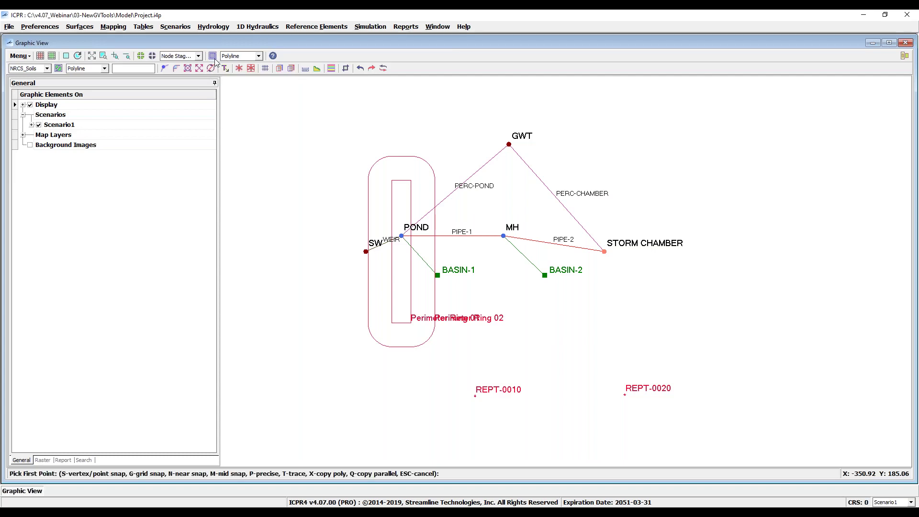
pyautogui.press('q')
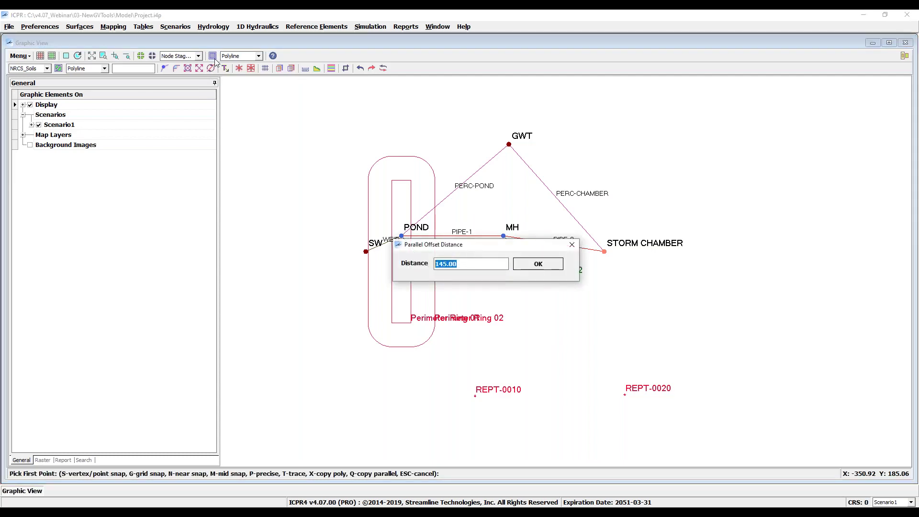
pyautogui.click(537, 265)
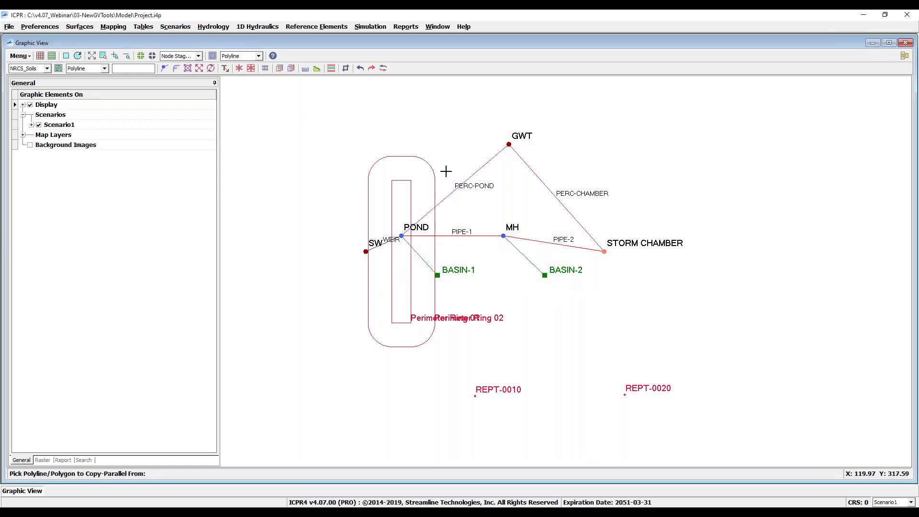
pyautogui.click(430, 168)
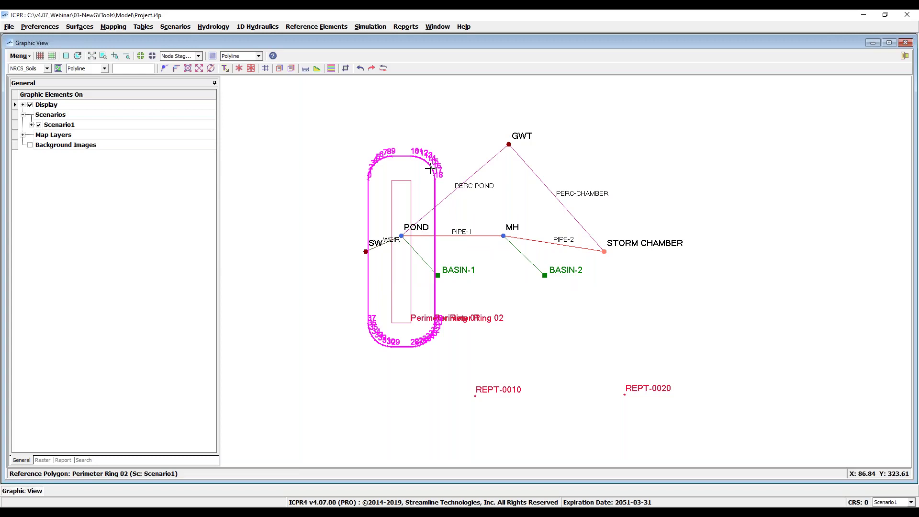
pyautogui.click(443, 127)
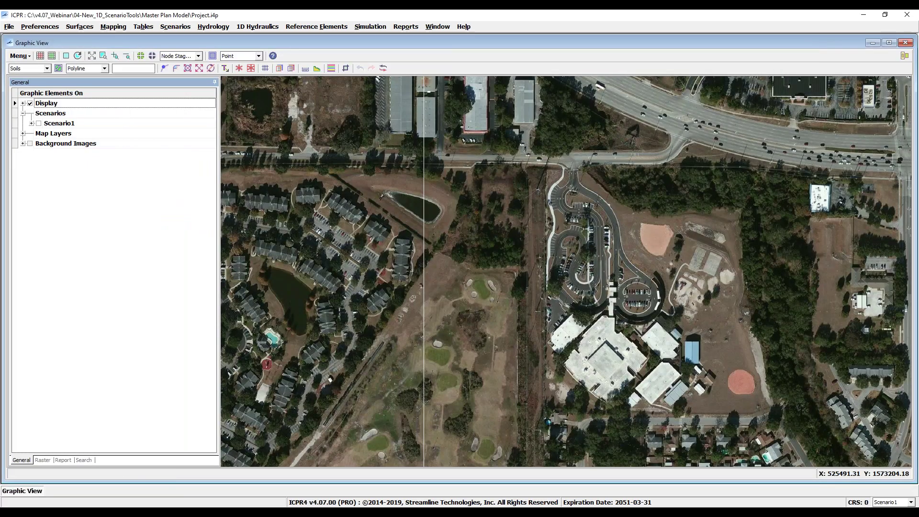
# - Show the Scenario1 elements over the aerial image and turn off all their text labels
pyautogui.click(39, 124)
pyautogui.rightClick(56, 123)
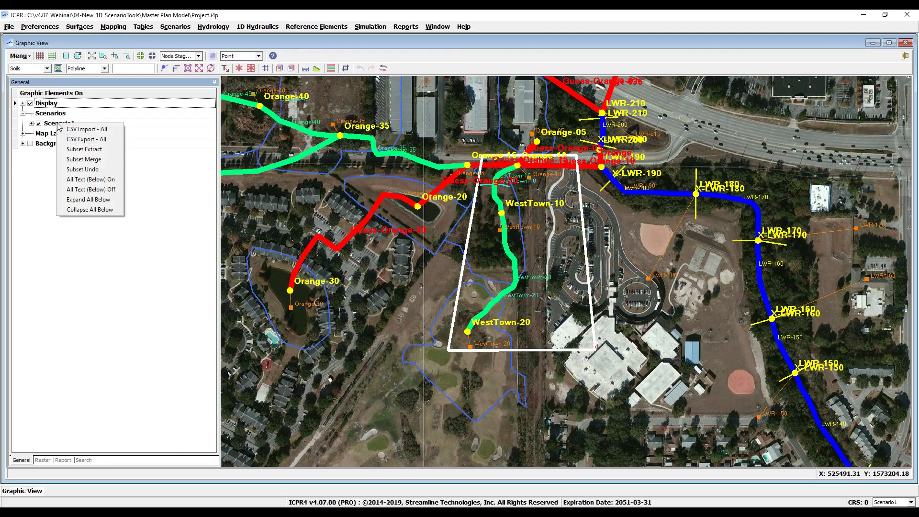
pyautogui.click(93, 188)
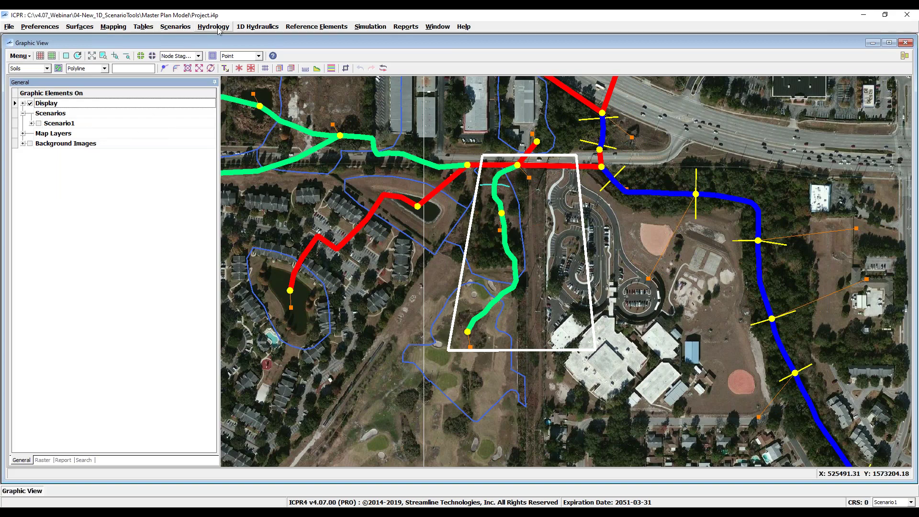
# - Start a subset extract of Scenario1 with polygon selection, using the white outlined polygon as the extract region
pyautogui.click(168, 28)
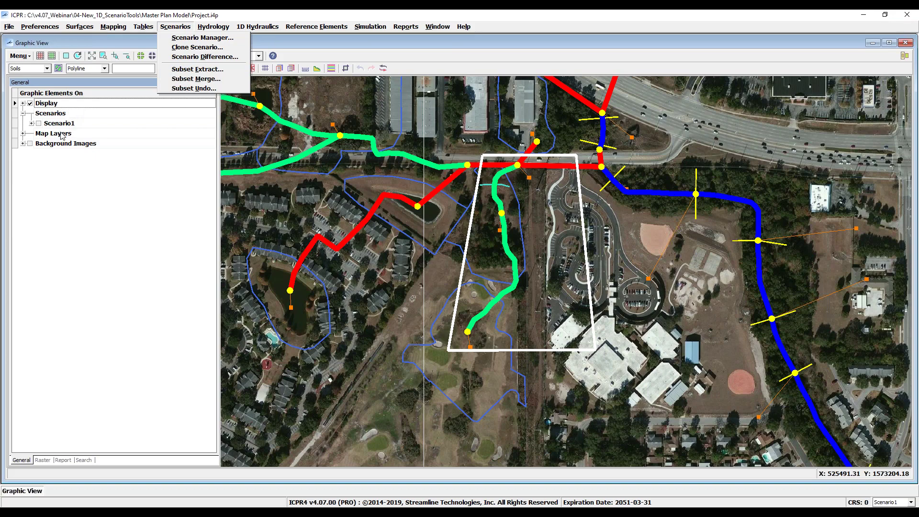
pyautogui.click(74, 125)
pyautogui.rightClick(74, 127)
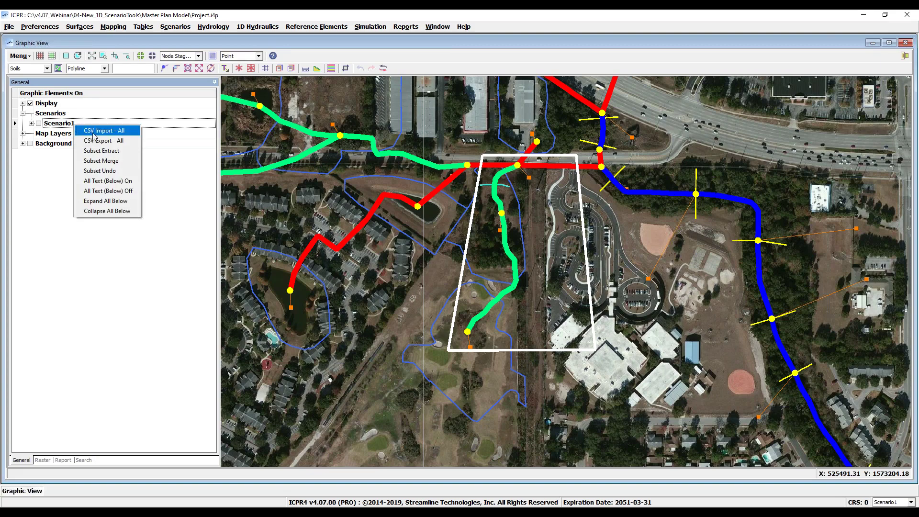
pyautogui.click(123, 155)
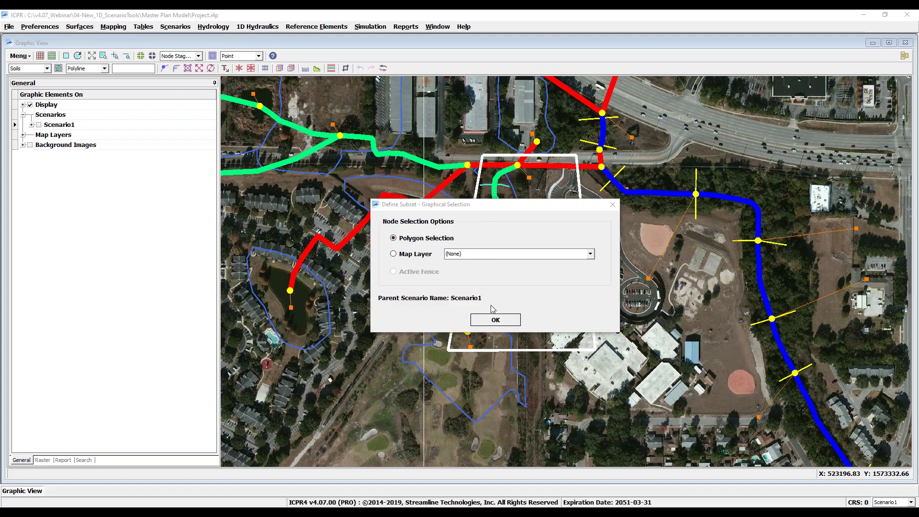
pyautogui.click(494, 321)
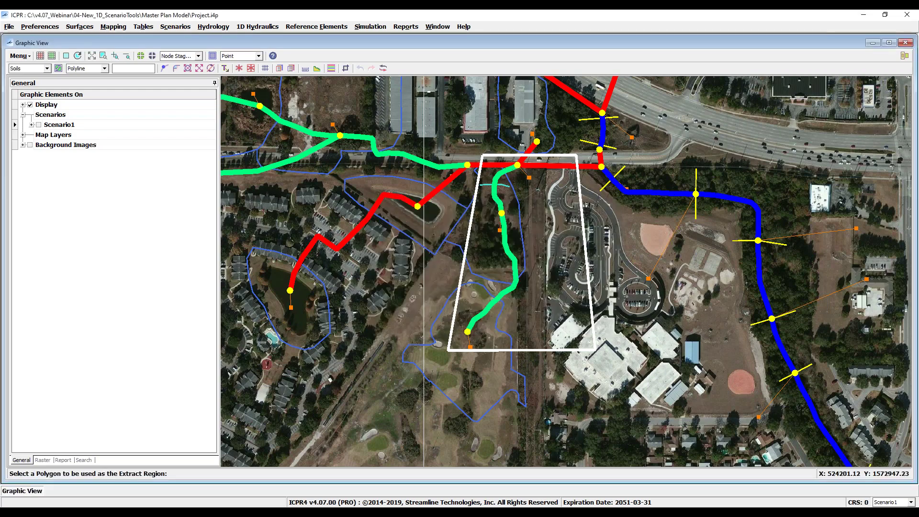
pyautogui.click(491, 318)
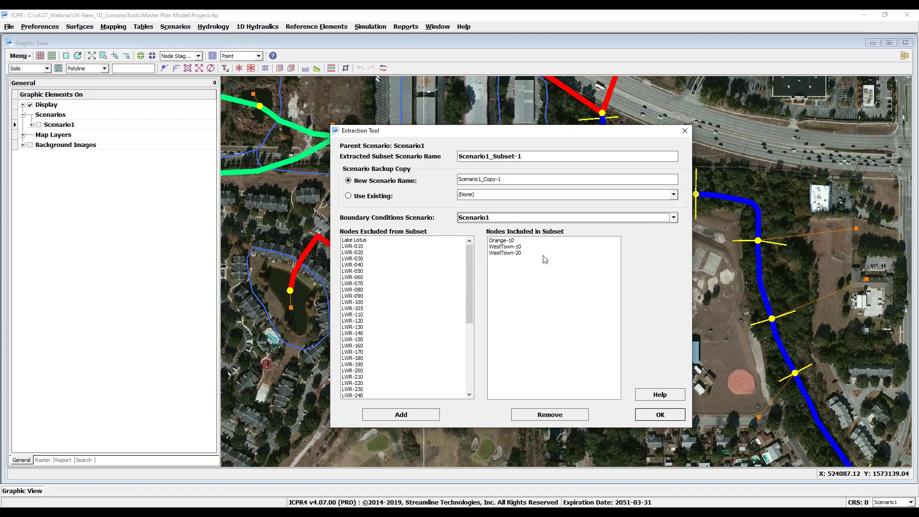
# - Run the extraction into Scenario1_Subset-1 with backup copy Scenario1_Copy-1, saving the project when asked
pyautogui.click(675, 416)
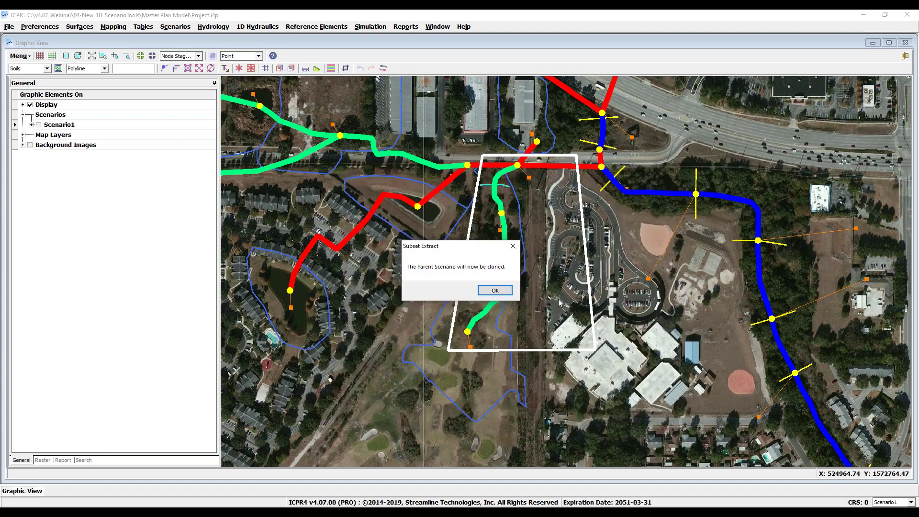
pyautogui.click(509, 292)
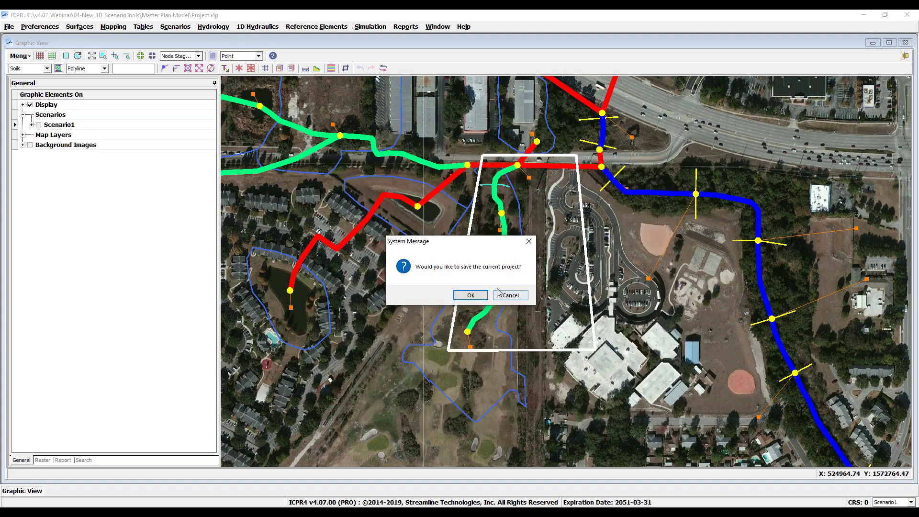
pyautogui.click(470, 295)
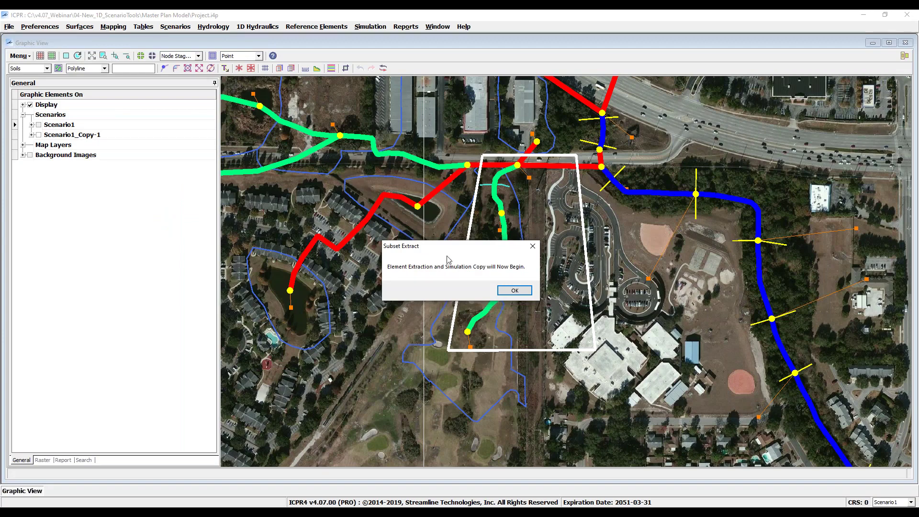
pyautogui.click(515, 291)
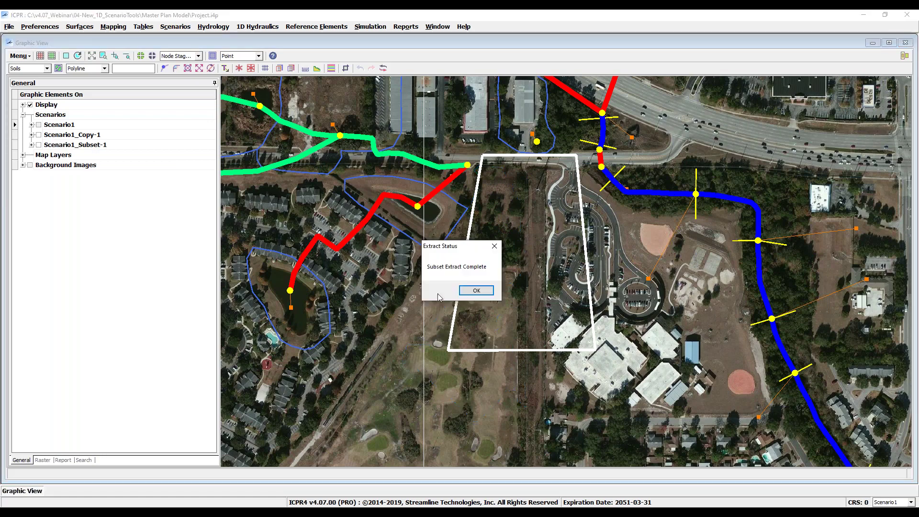
pyautogui.click(486, 294)
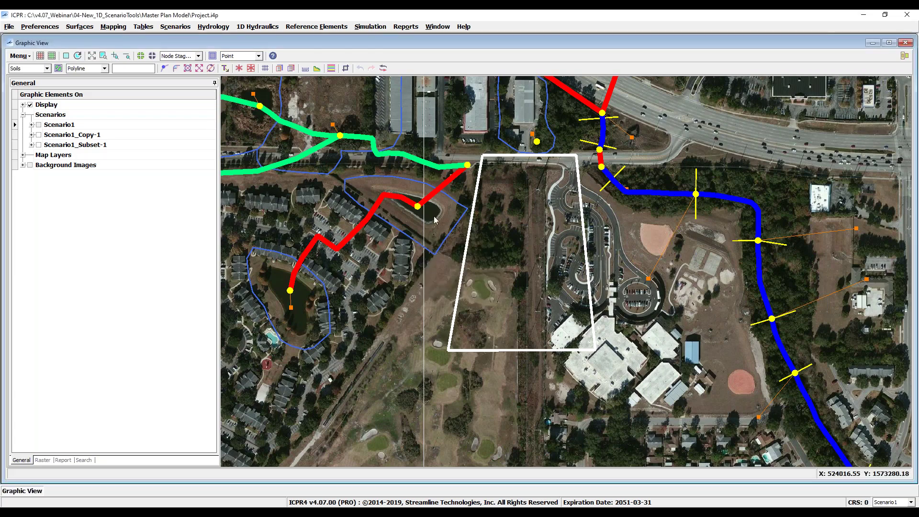
# - Display Scenario1_Copy-1, Scenario1 and Scenario1_Subset-1 one at a time to compare their networks after the extraction
pyautogui.click(38, 135)
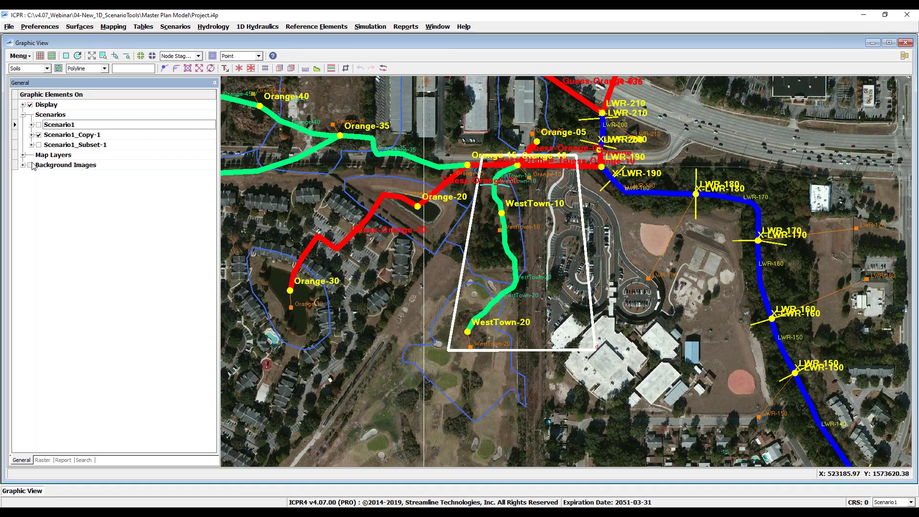
pyautogui.click(39, 135)
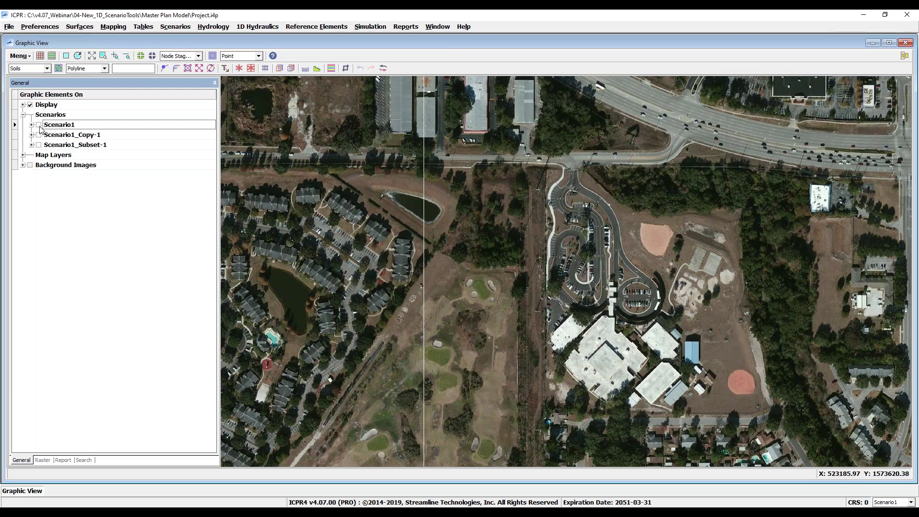
pyautogui.click(39, 125)
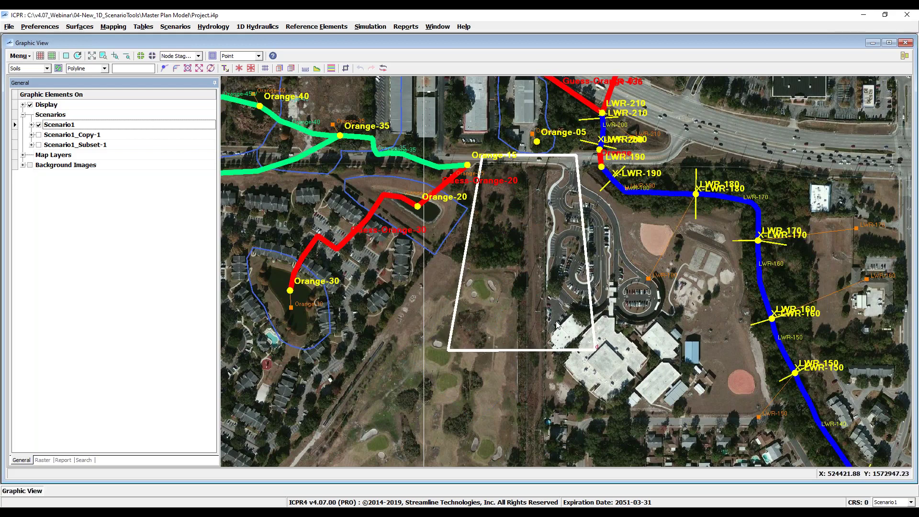
pyautogui.click(39, 124)
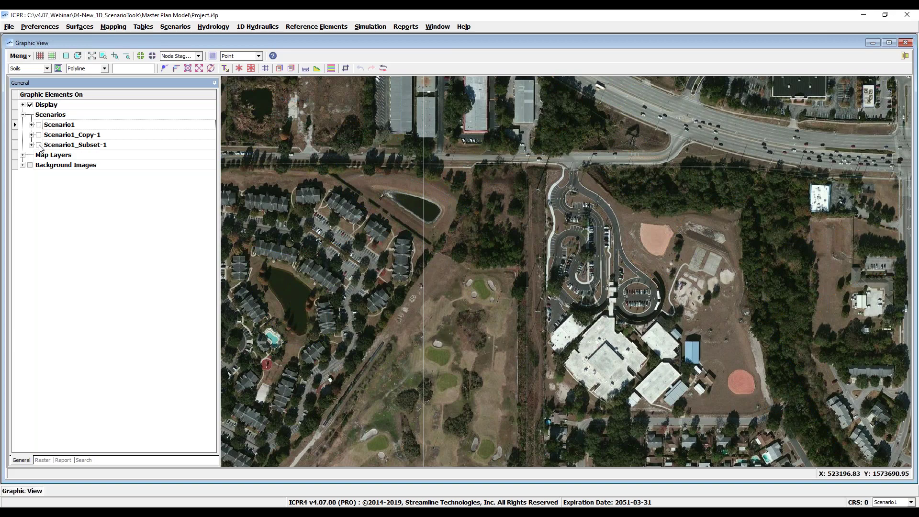
pyautogui.click(39, 145)
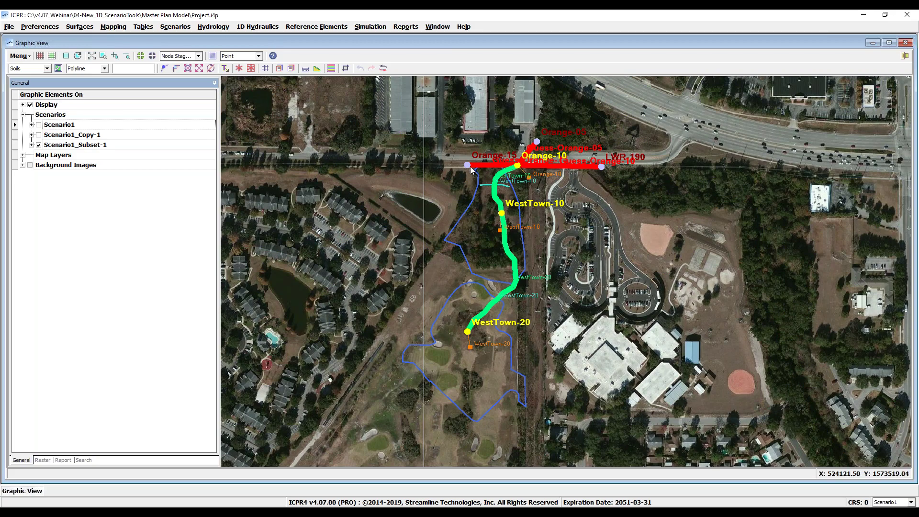
# - Examine the data of boundary node Orange-15 in the subset scenario, and the list of boundary stage sets
pyautogui.click(291, 68)
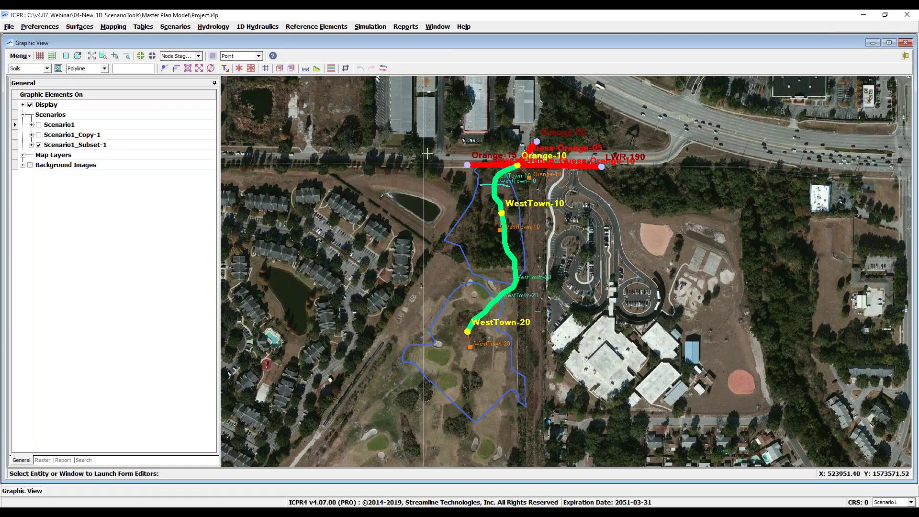
pyautogui.moveTo(441, 147); pyautogui.dragTo(473, 174)
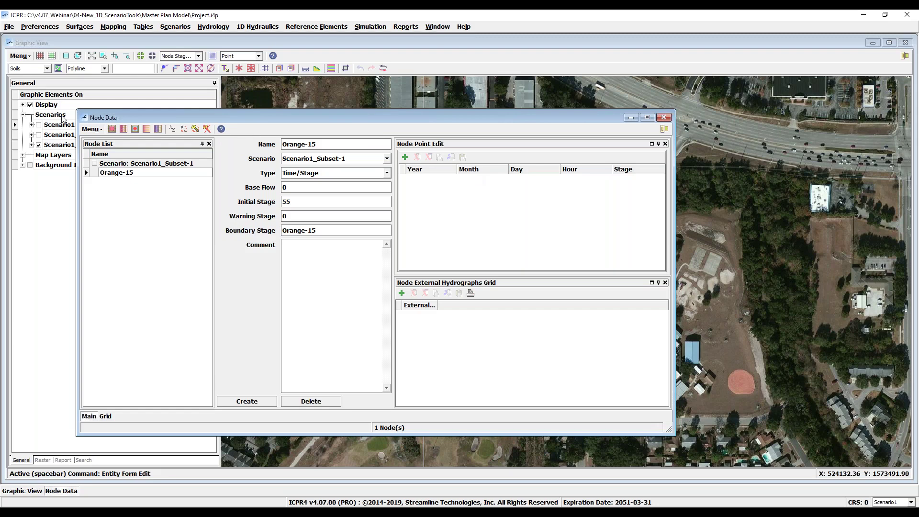
pyautogui.click(663, 118)
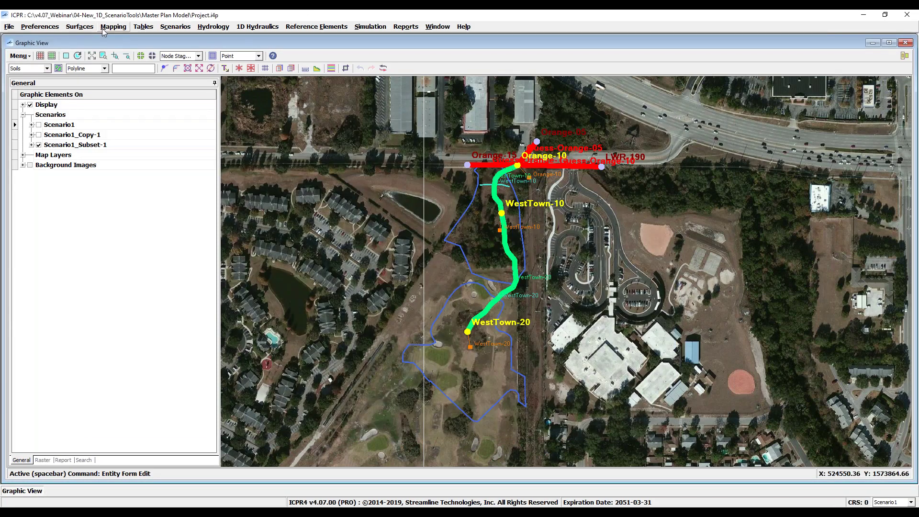
pyautogui.click(138, 27)
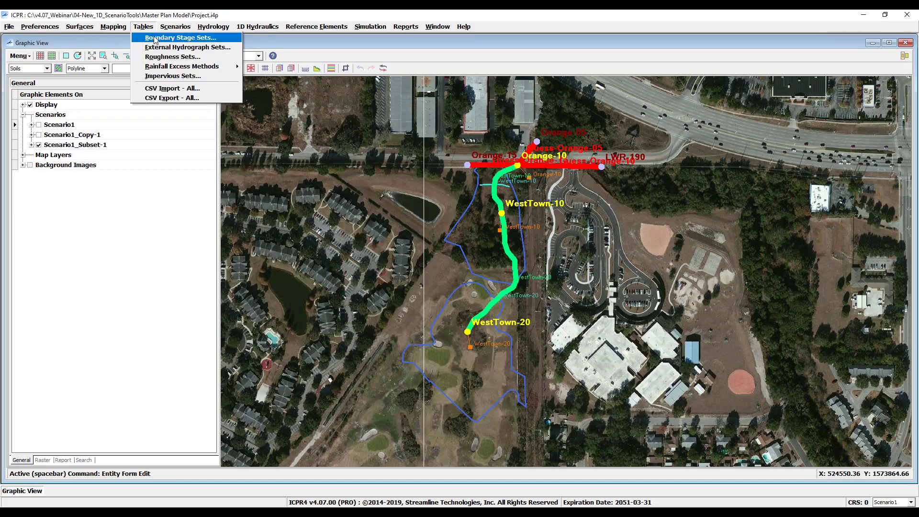
pyautogui.click(155, 38)
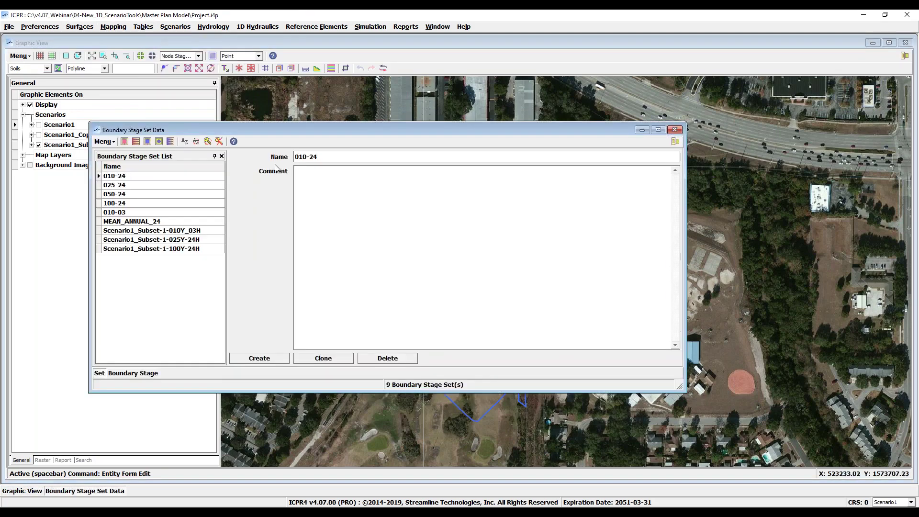
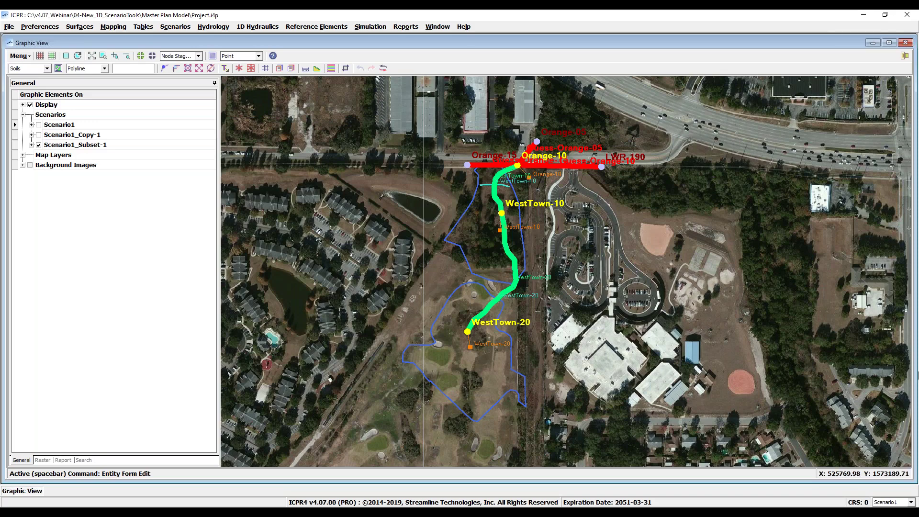
# - Make Scenario1_Subset-1 the active scenario and delete the elements in a window enclosing nodes WestTown-10 and WestTown-20
pyautogui.click(904, 503)
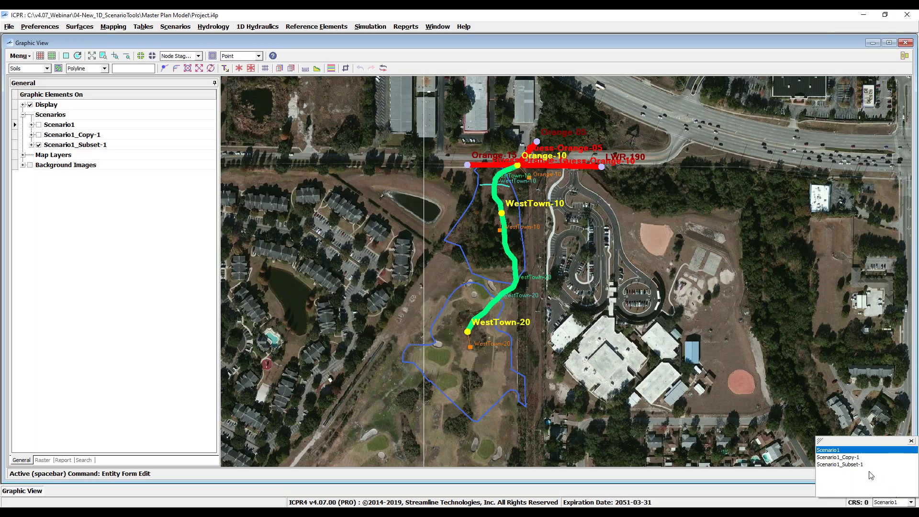
pyautogui.click(842, 464)
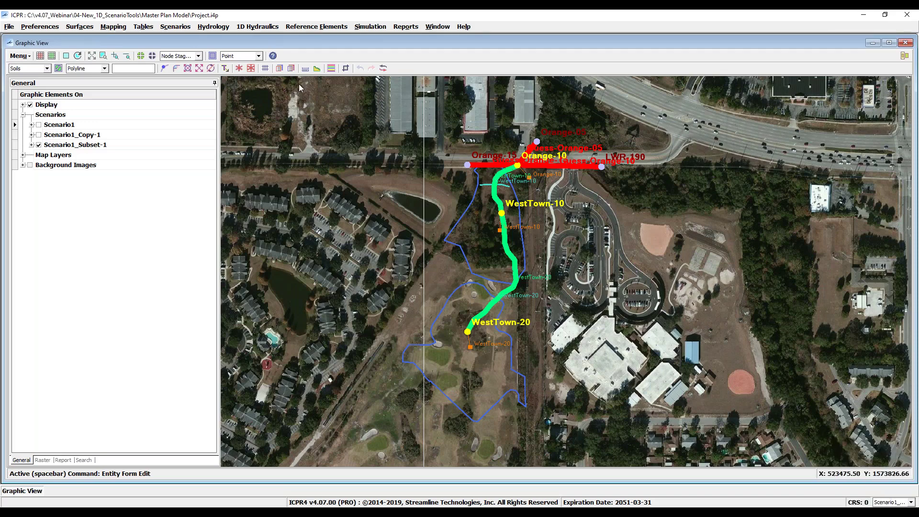
pyautogui.click(250, 68)
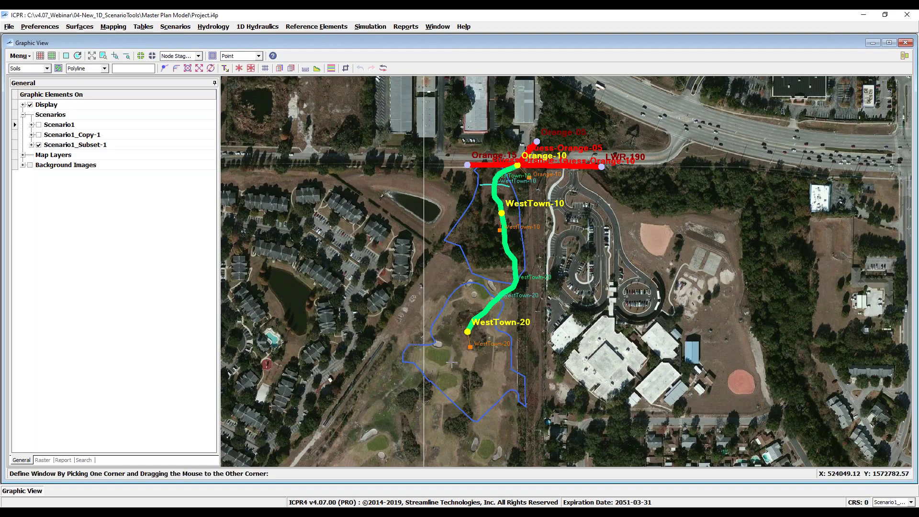
pyautogui.moveTo(451, 362); pyautogui.dragTo(554, 177)
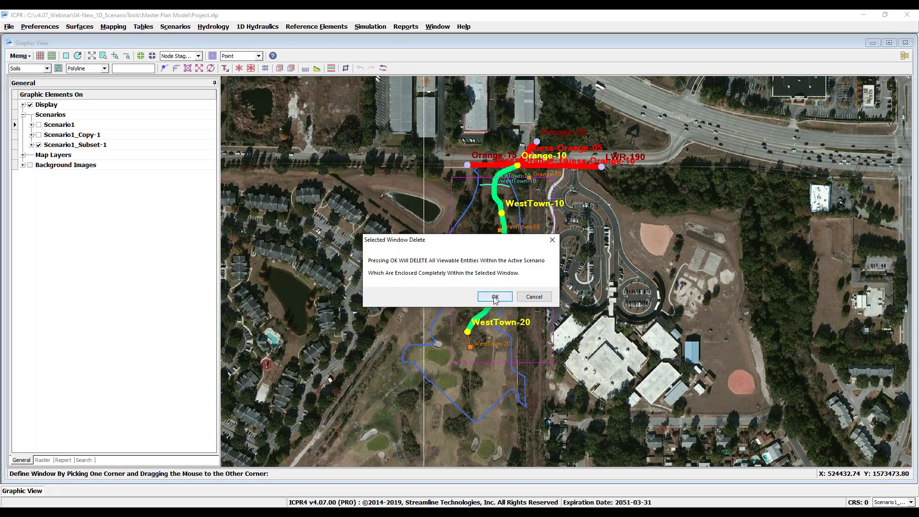
pyautogui.click(493, 297)
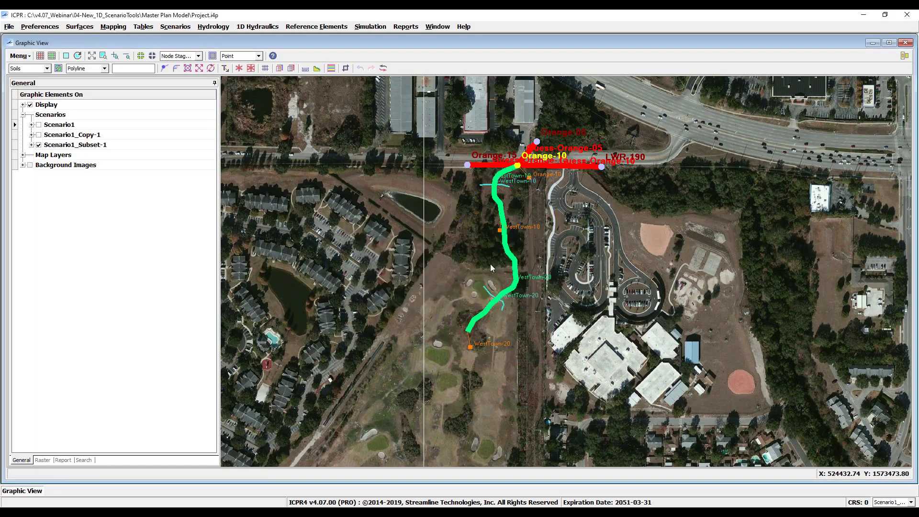
# - Create a Stage/Area node named Pond on the vacant land south of node Orange-10
pyautogui.click(192, 56)
pyautogui.click(181, 65)
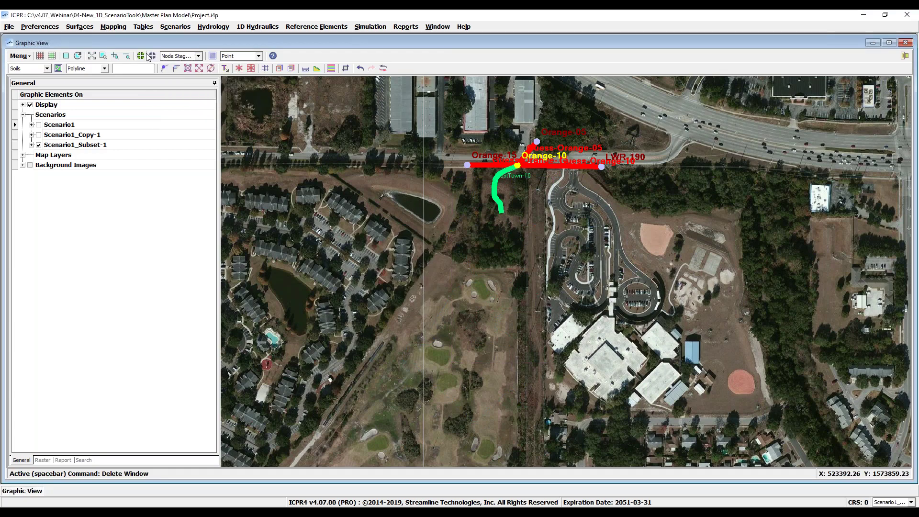
pyautogui.click(153, 55)
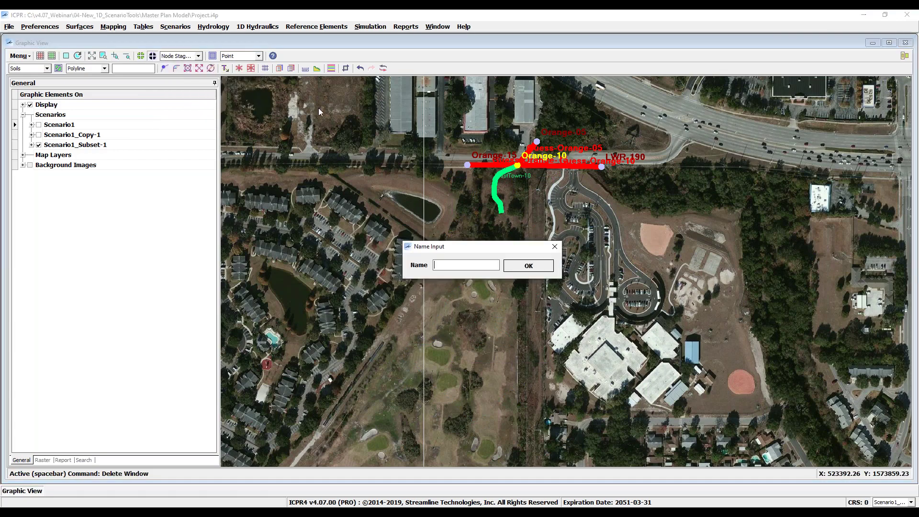
pyautogui.write('Pond')
pyautogui.click(528, 265)
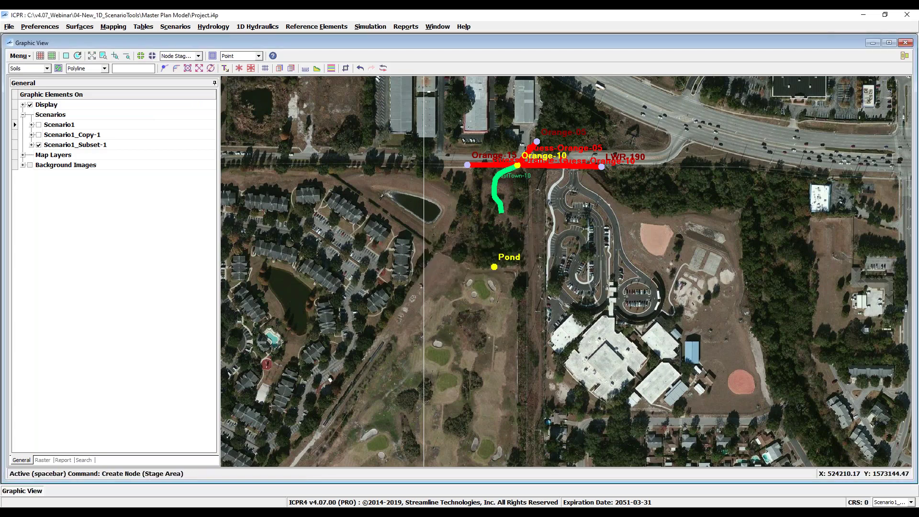
# - Delete the remaining weir link WestTown-10 from the subset scenario
pyautogui.click(251, 68)
pyautogui.click(490, 194)
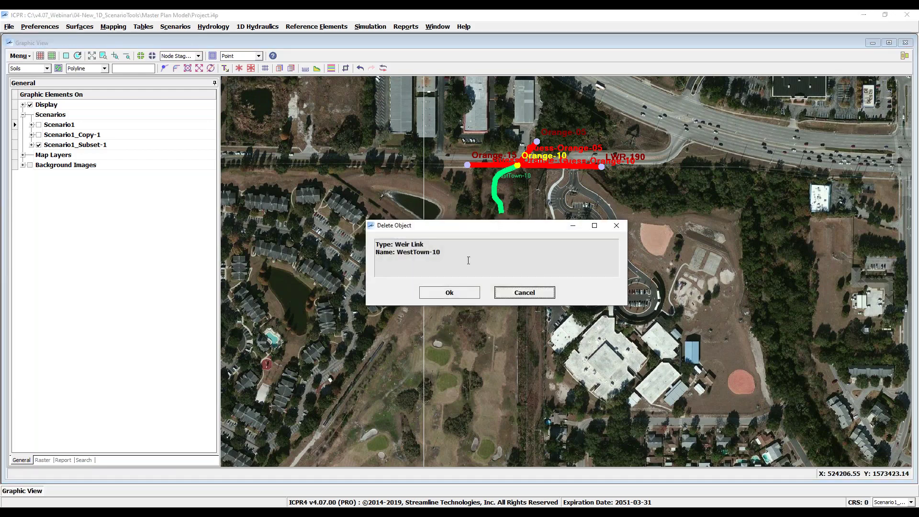
pyautogui.click(467, 291)
# - Create a drop structure link named Outfall from node Pond to node Orange-10
pyautogui.click(198, 56)
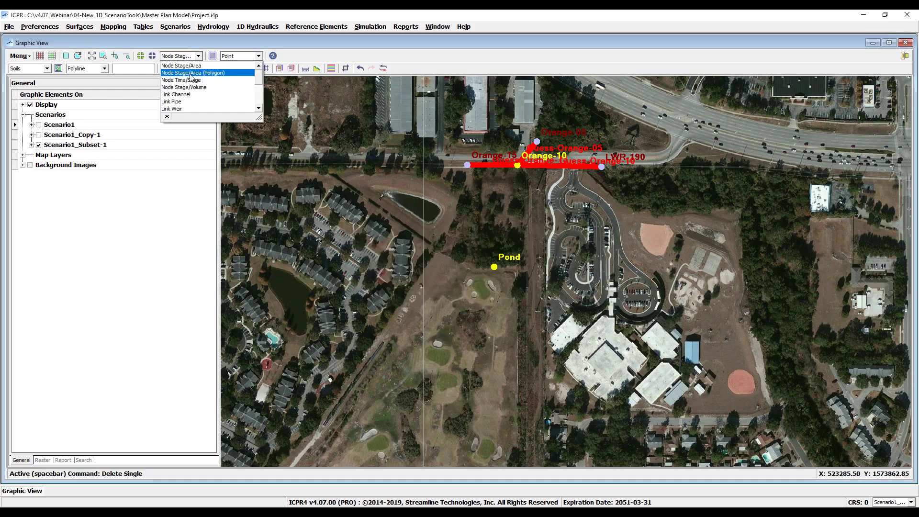
pyautogui.scroll(-2, 188, 93)
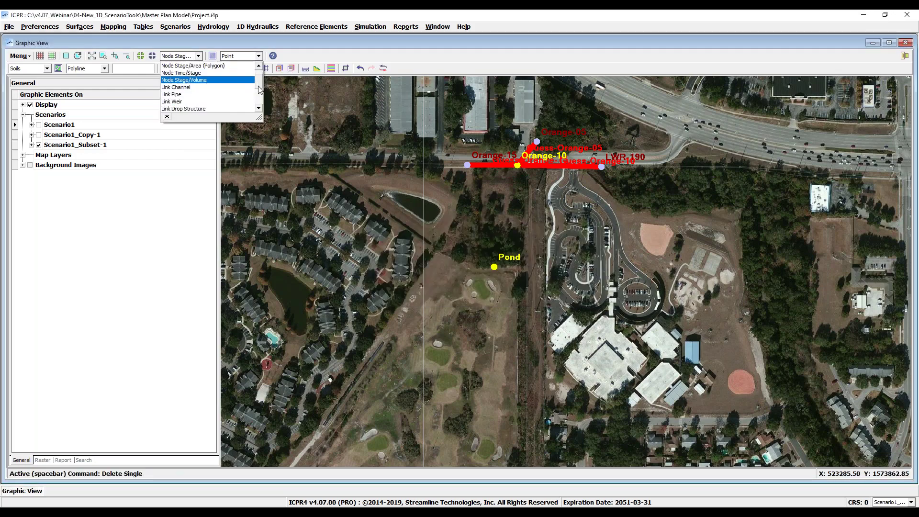
pyautogui.click(186, 90)
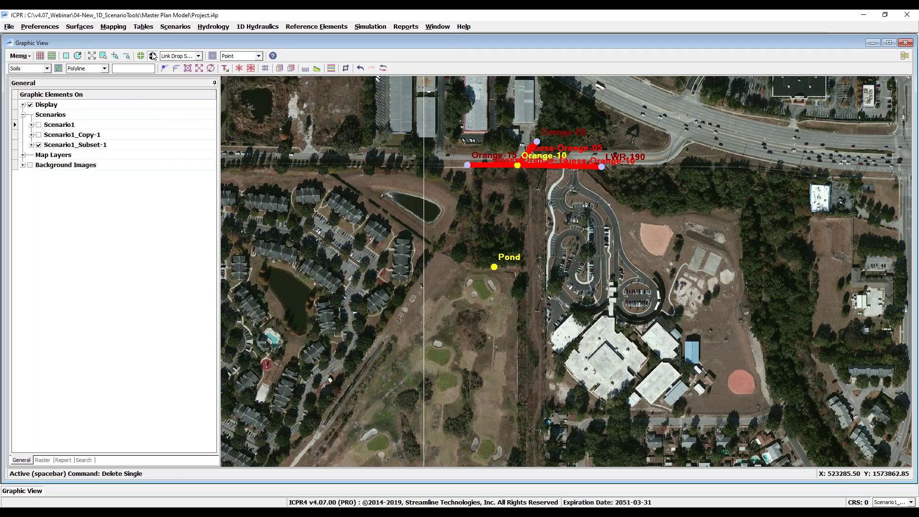
pyautogui.click(153, 57)
pyautogui.write('Outfall')
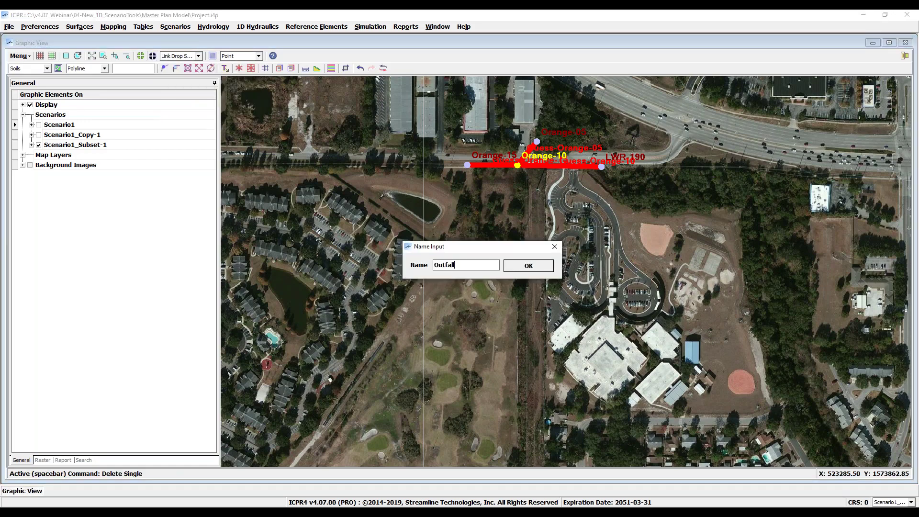
pyautogui.press('Return')
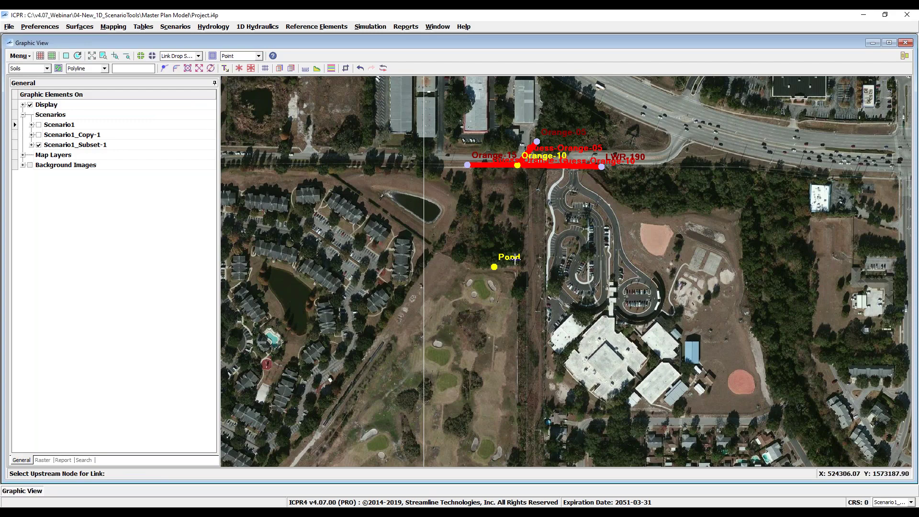
pyautogui.click(516, 166)
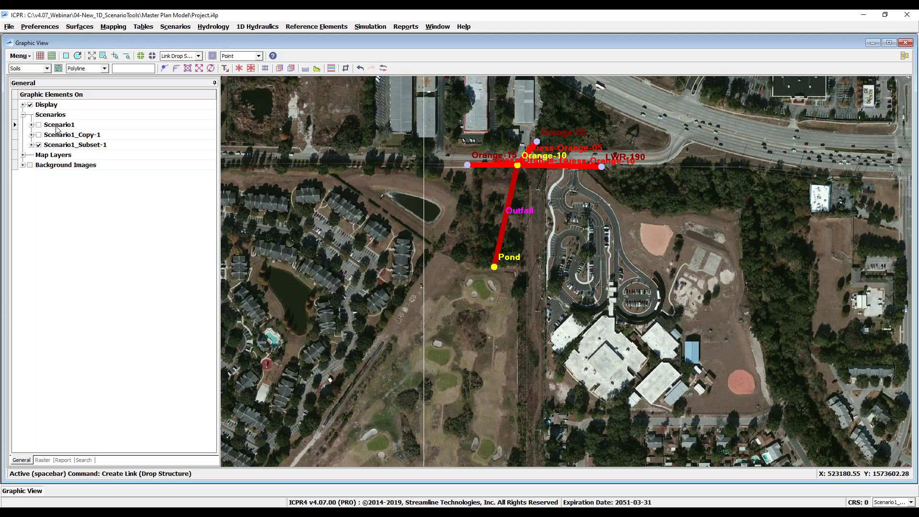
# - Merge Scenario1_Subset-1 back into Scenario1, close the merge log, and display Scenario1
pyautogui.rightClick(89, 126)
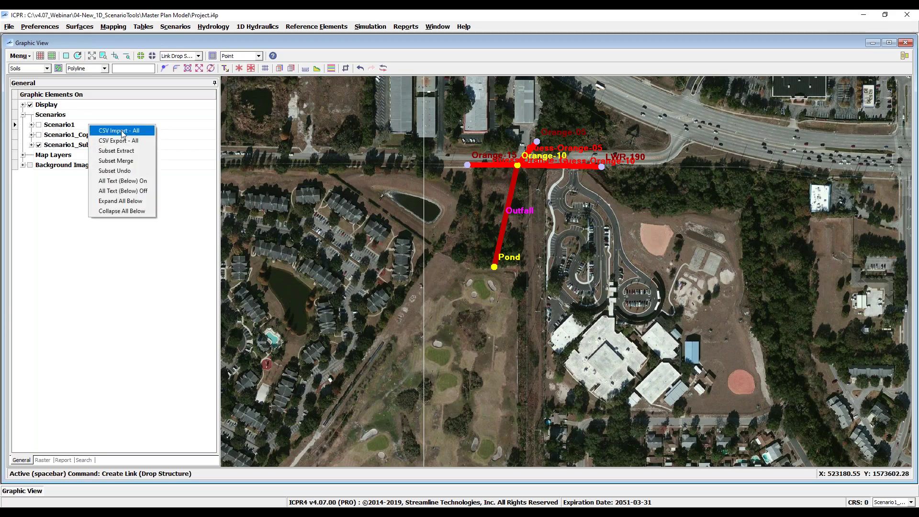
pyautogui.click(116, 161)
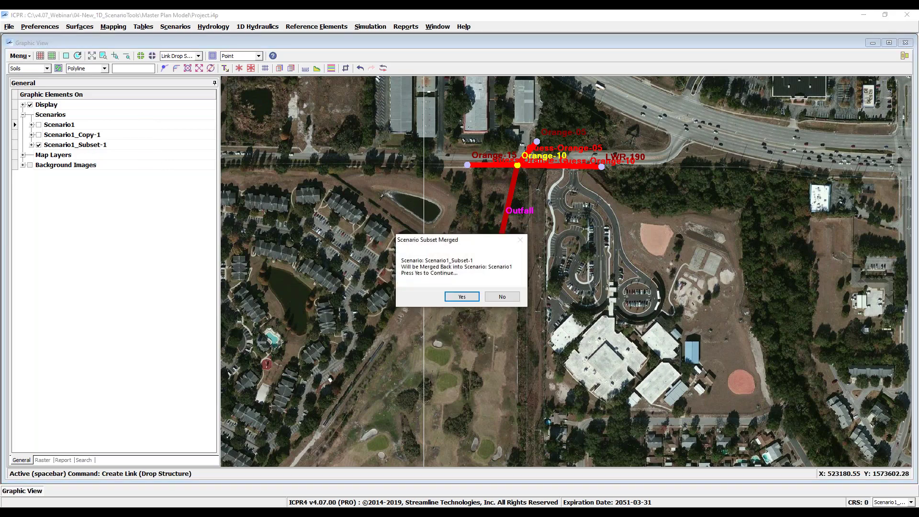
pyautogui.click(462, 296)
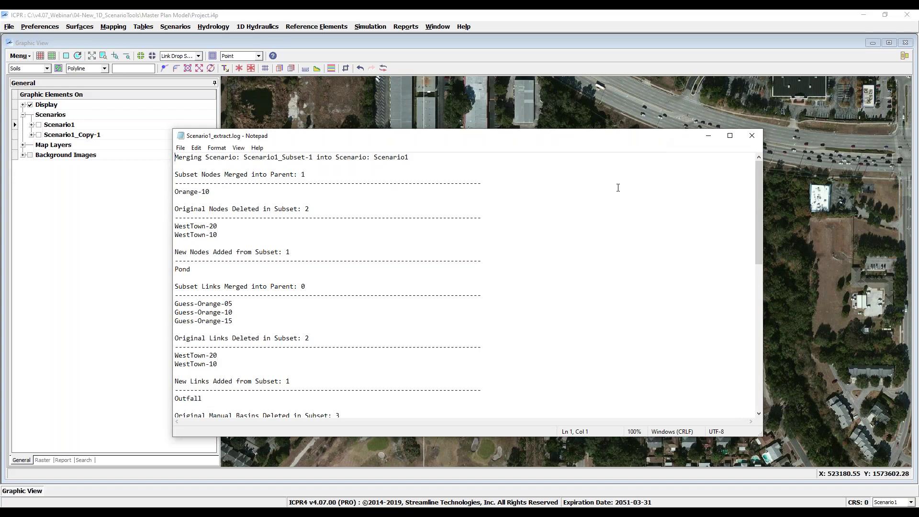
pyautogui.click(747, 135)
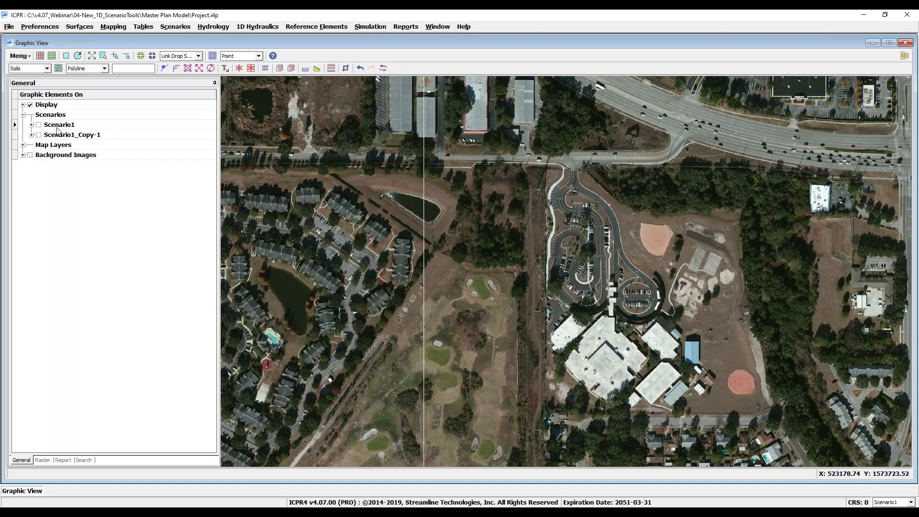
pyautogui.click(39, 124)
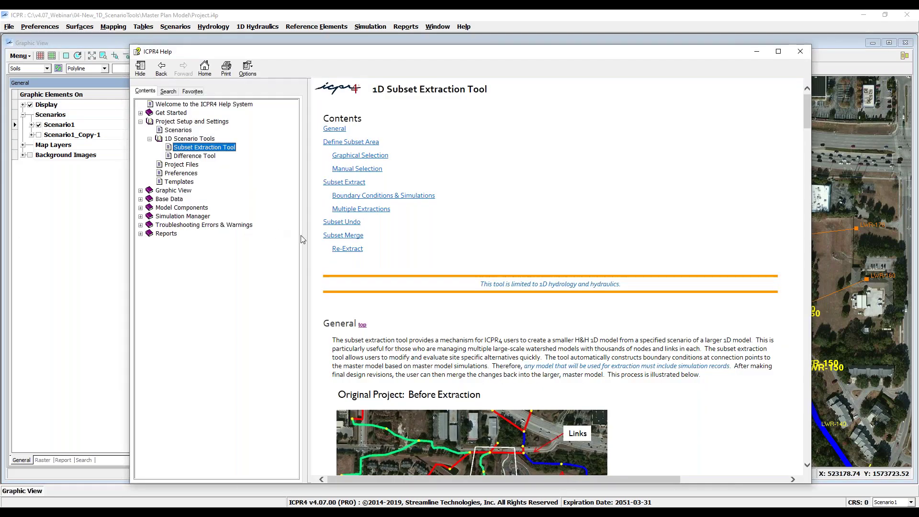
# - Review the help topics on subset re-extraction and the 1D Difference Tool, and put the help window away
pyautogui.click(350, 249)
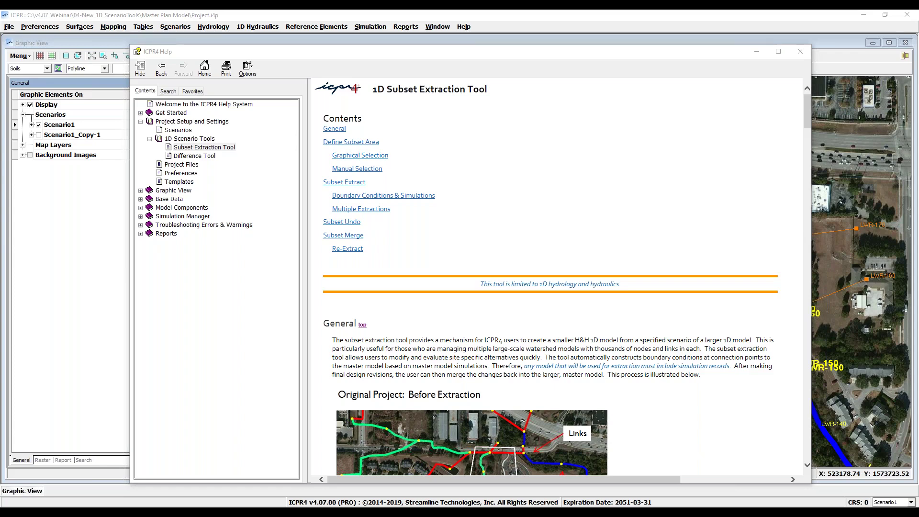
pyautogui.click(200, 157)
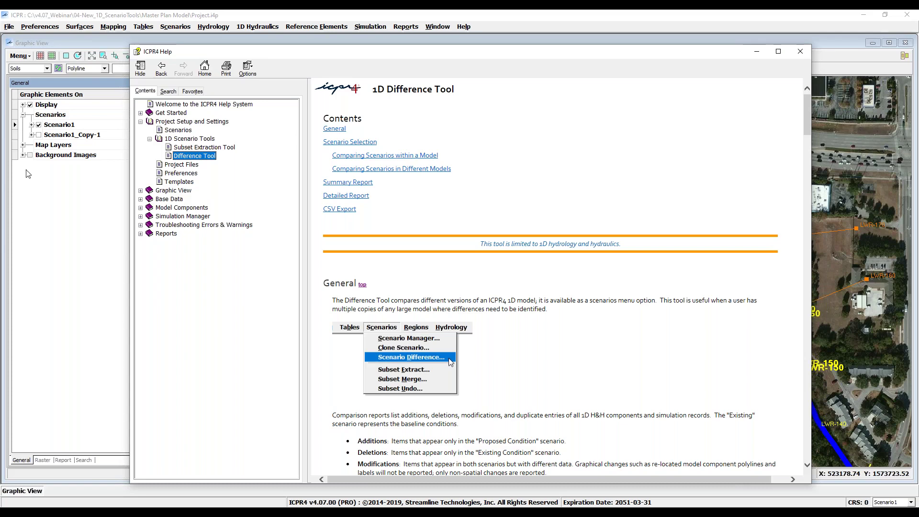
pyautogui.click(755, 53)
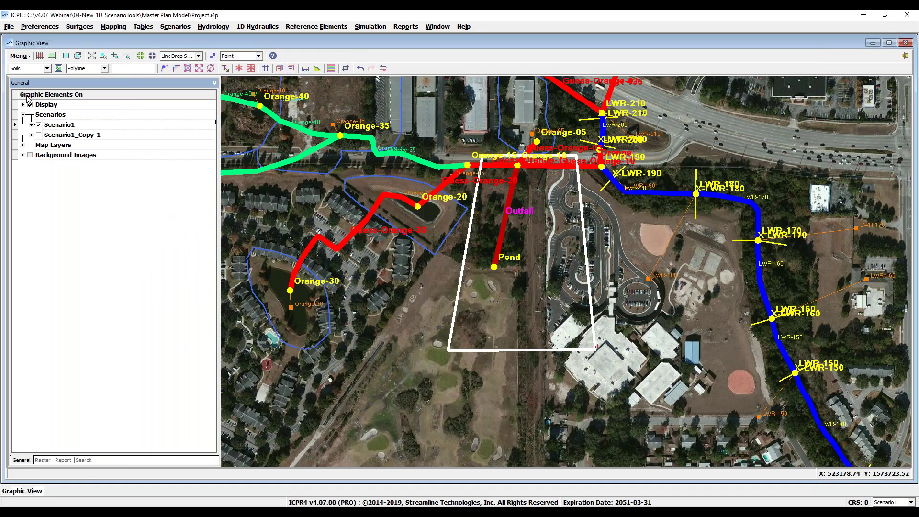
# - Display Scenario1_Copy-1 alone and return to Scenario1 to compare the original network with the merged one
pyautogui.click(99, 138)
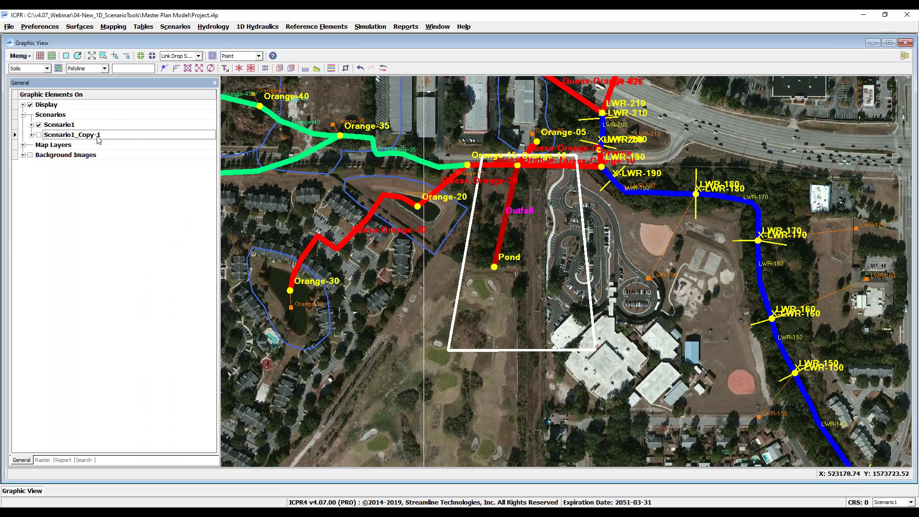
pyautogui.click(39, 135)
pyautogui.click(40, 125)
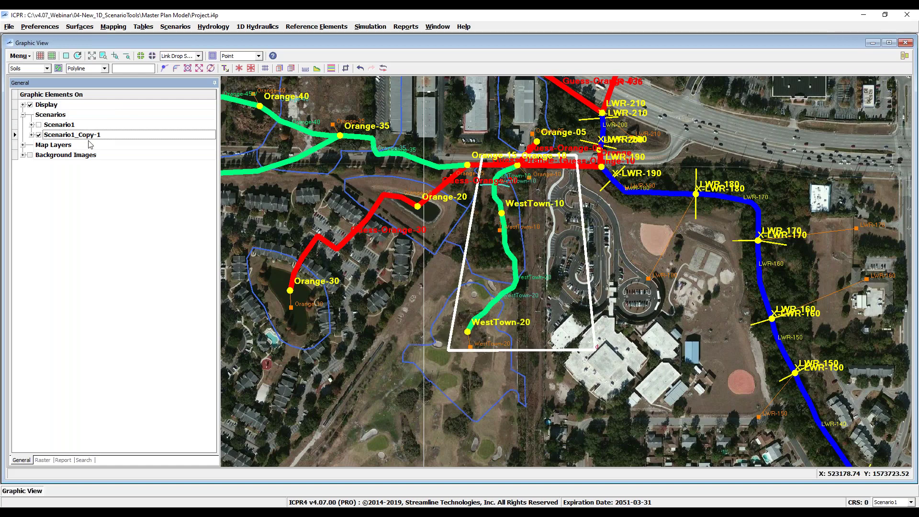
pyautogui.click(39, 124)
pyautogui.click(38, 135)
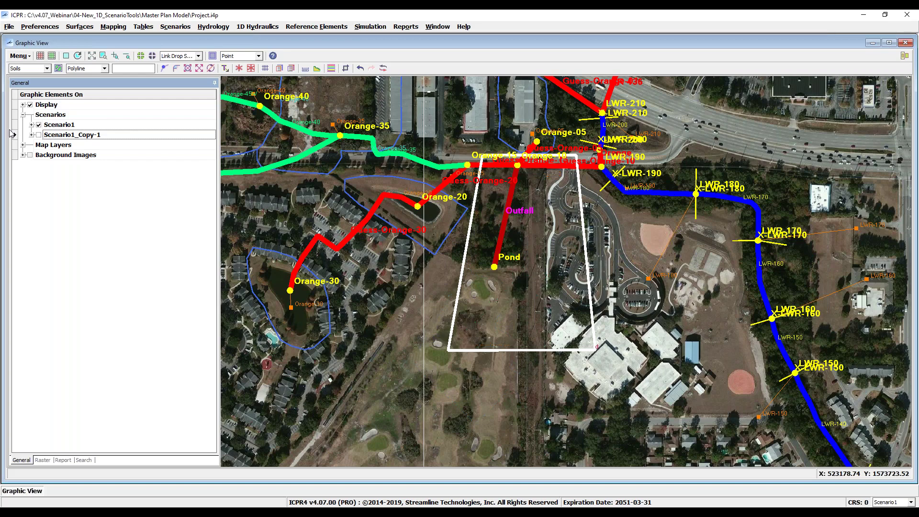
# - Run a Scenario Difference report with Scenario1_Copy-1 as the existing and Scenario1 as the proposed scenario
pyautogui.click(175, 27)
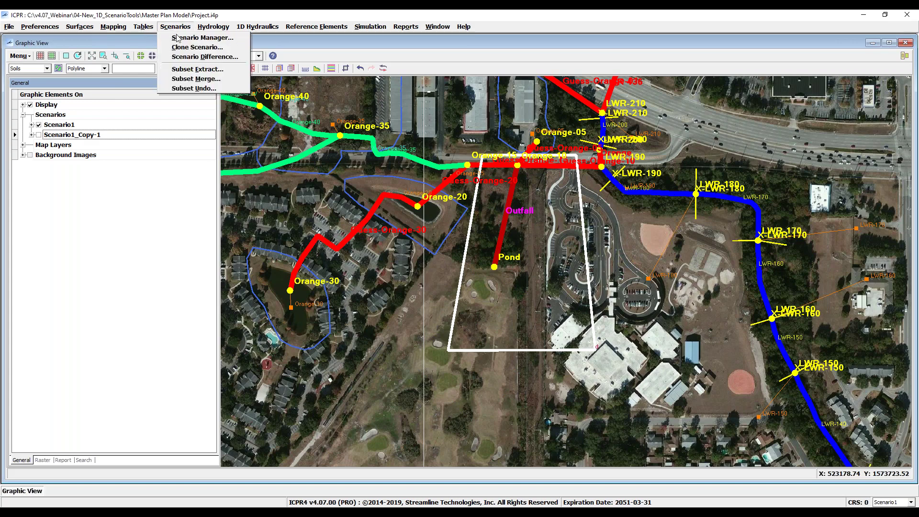
pyautogui.click(197, 57)
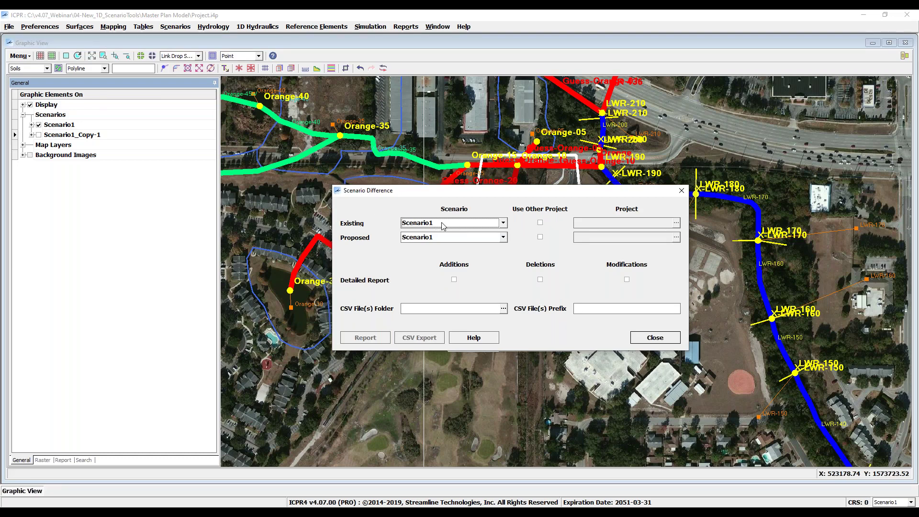
pyautogui.click(467, 223)
pyautogui.click(459, 232)
pyautogui.press('Down')
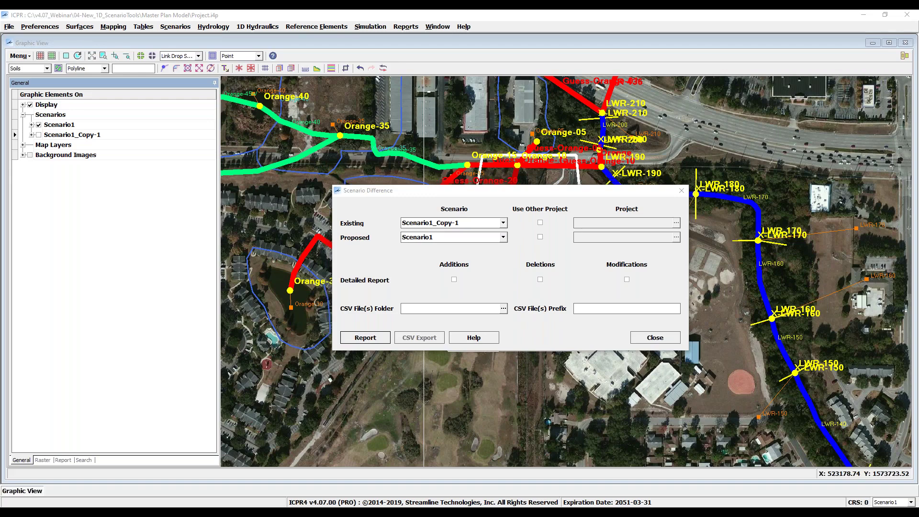
pyautogui.click(378, 337)
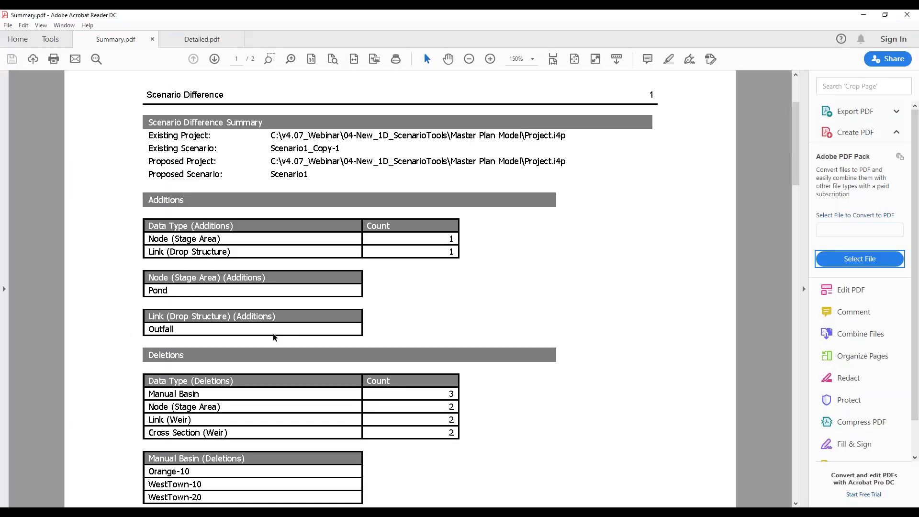
# - Examine the additions, deletions and modifications in Summary.pdf, return to ICPR, and close the print properties
pyautogui.scroll(-1, 364, 397)
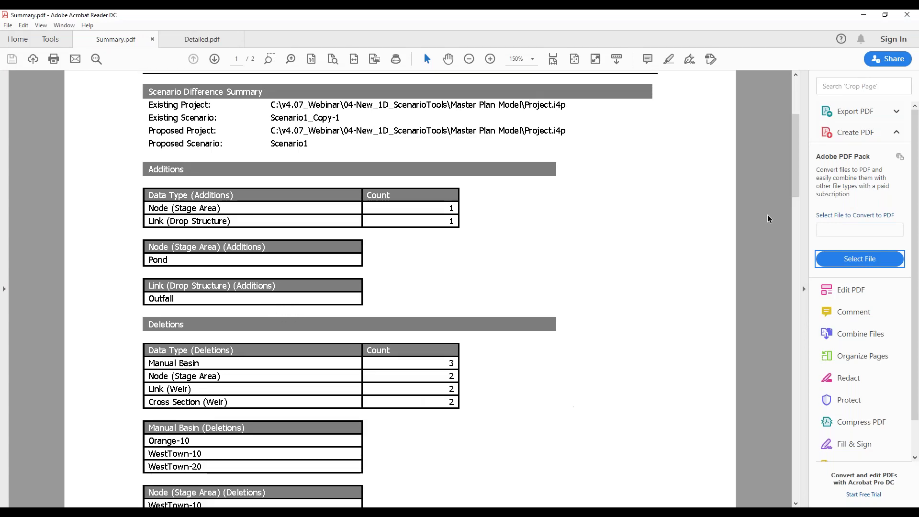
pyautogui.moveTo(796, 189); pyautogui.dragTo(777, 258)
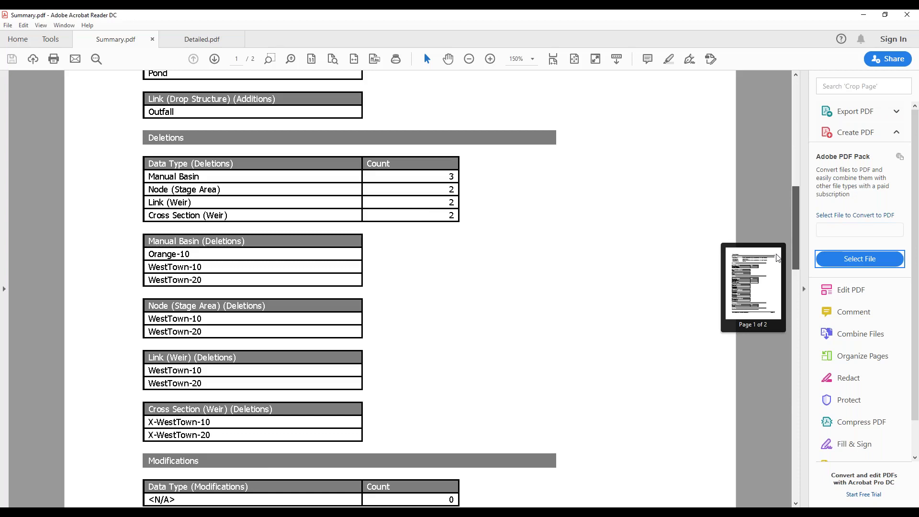
pyautogui.moveTo(777, 257); pyautogui.dragTo(778, 257)
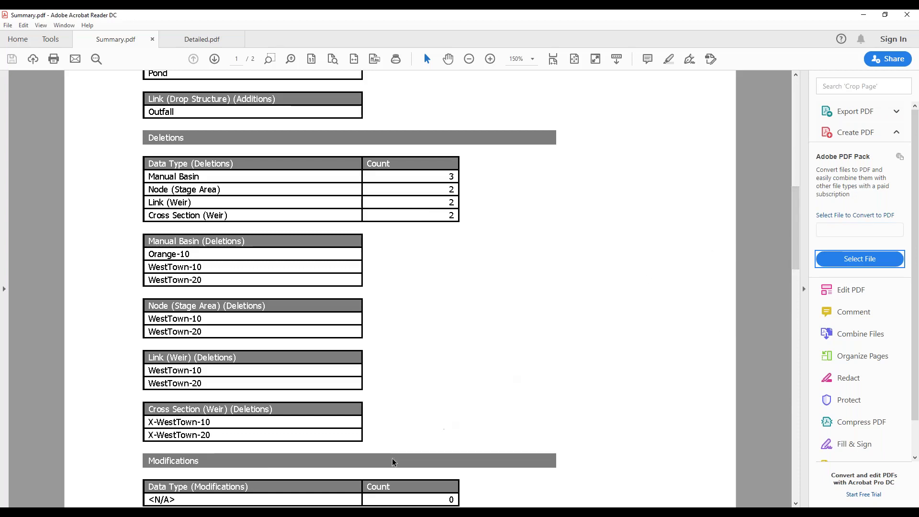
pyautogui.click(61, 512)
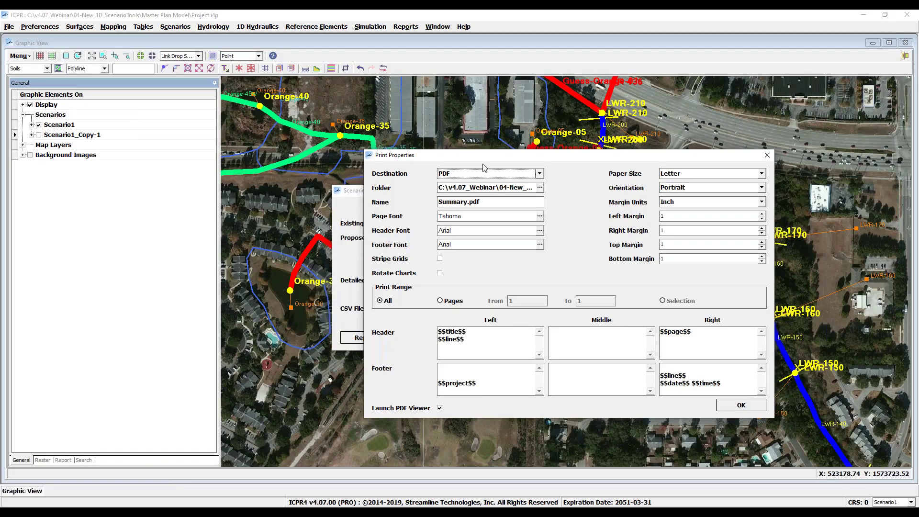
pyautogui.click(766, 155)
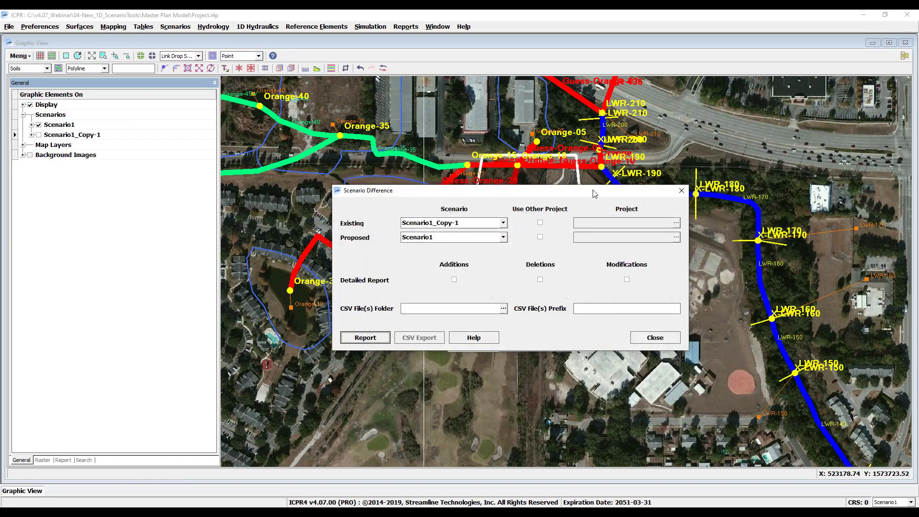
# - Include additions, deletions and modifications in the detailed report and run the scenario difference report
pyautogui.click(454, 279)
pyautogui.click(540, 280)
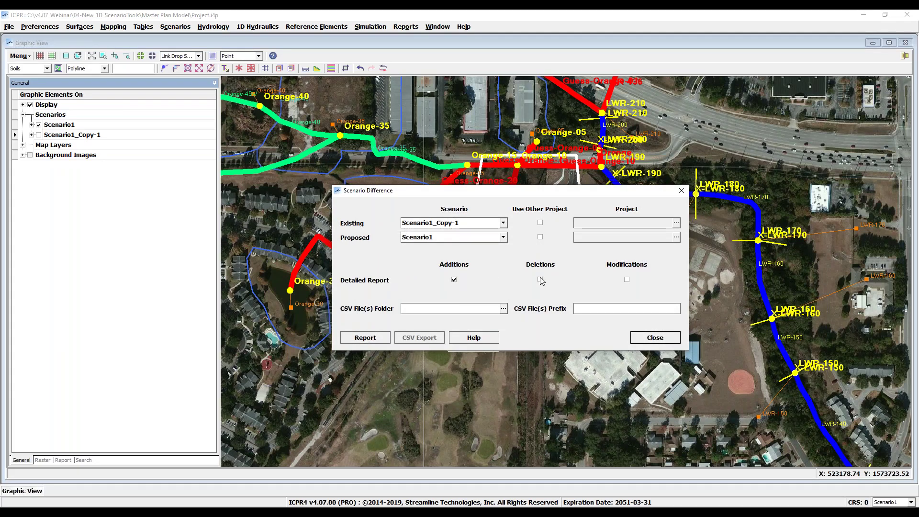
pyautogui.click(626, 280)
pyautogui.click(383, 340)
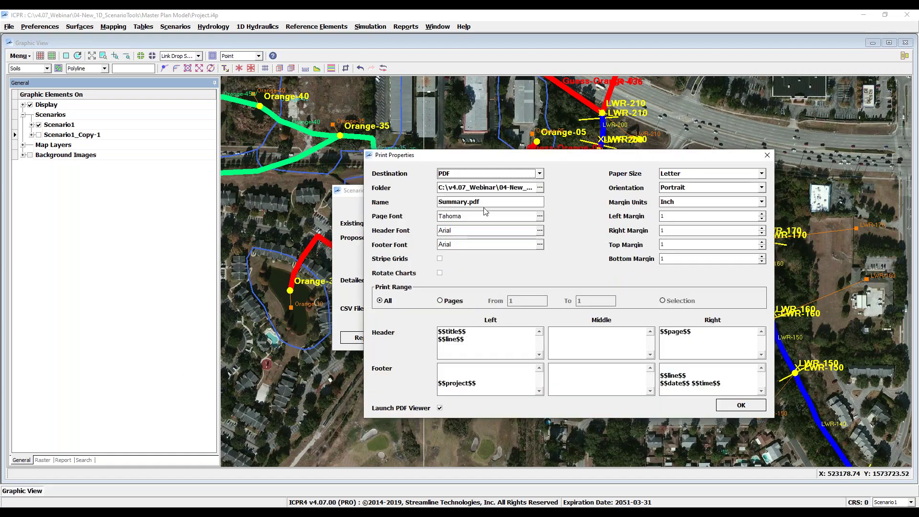
# - Print the report to PDF under the name Detailed and bring Detailed.pdf up in Adobe Acrobat Reader
pyautogui.moveTo(484, 203); pyautogui.dragTo(423, 202)
pyautogui.write('Detailed')
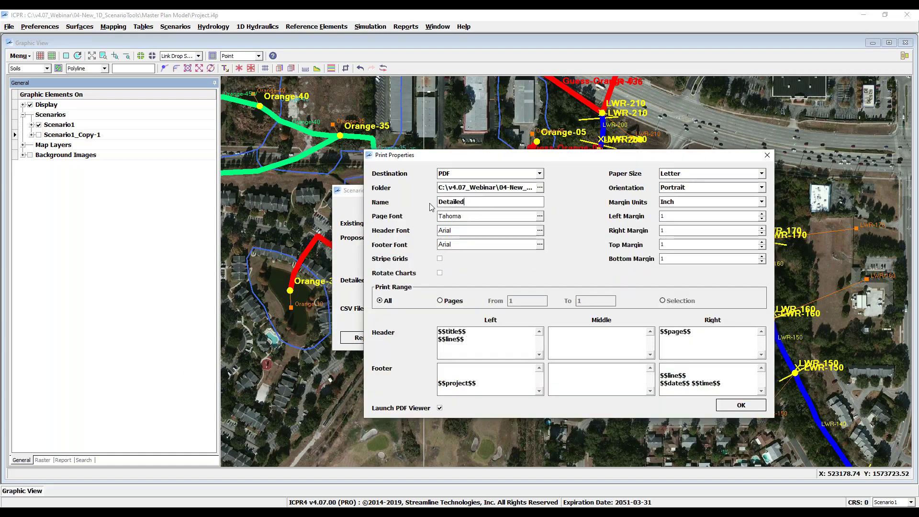
pyautogui.click(728, 405)
pyautogui.moveTo(387, 515)
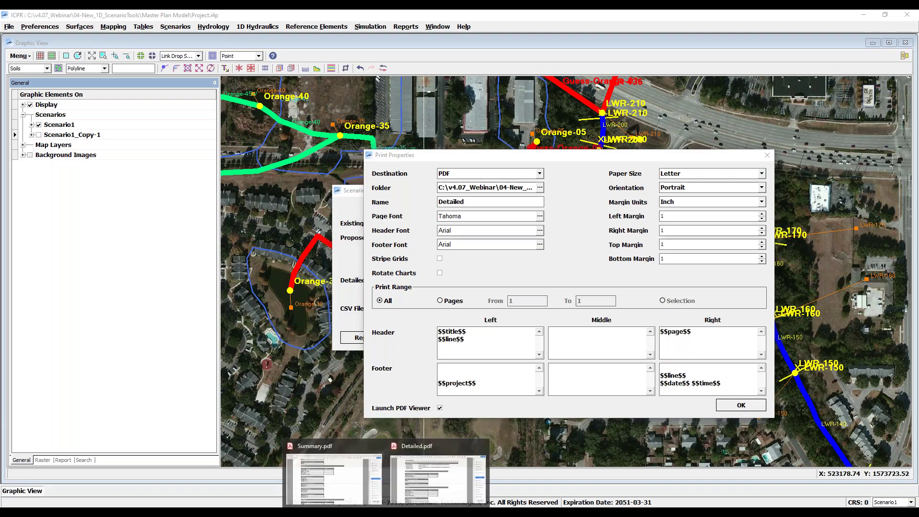
pyautogui.click(412, 490)
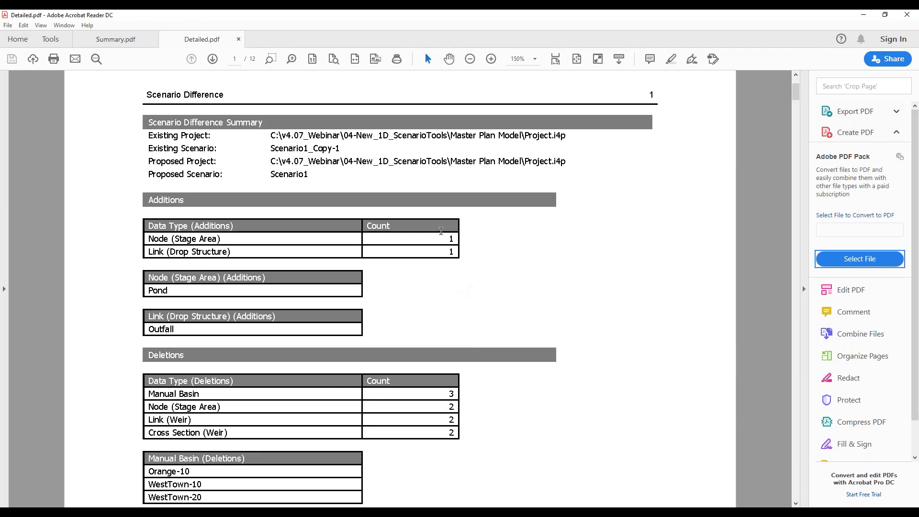
# - Examine the added Pond node and Outfall drop structure link in Detailed.pdf, return to ICPR, and close the print properties
pyautogui.scroll(-1, 364, 297)
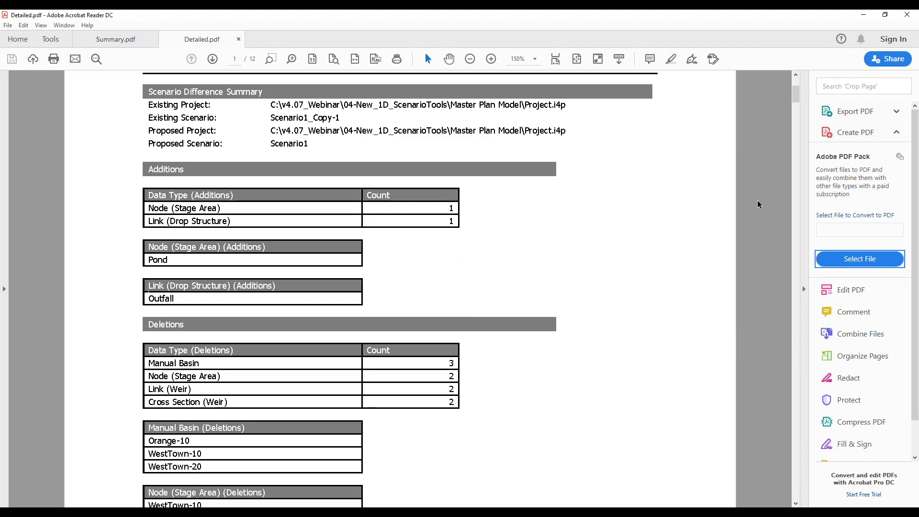
pyautogui.moveTo(798, 98); pyautogui.dragTo(790, 175)
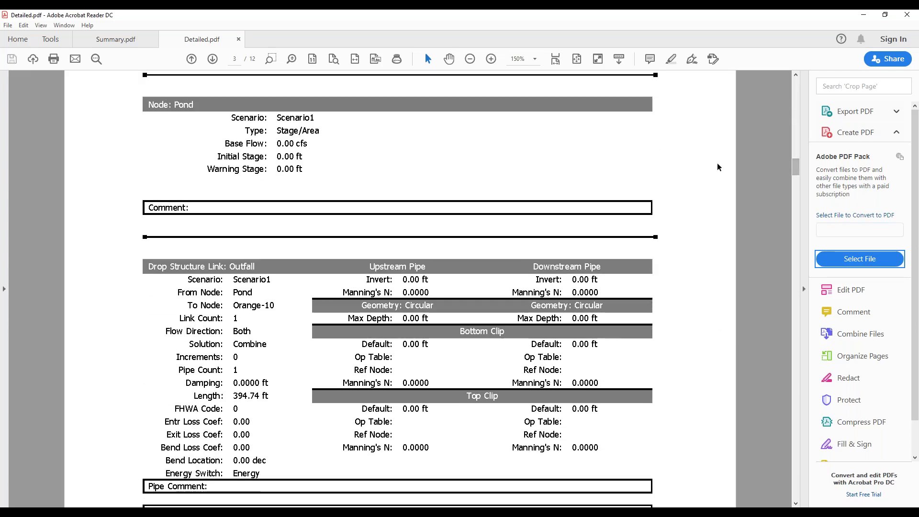
pyautogui.scroll(-1, 412, 313)
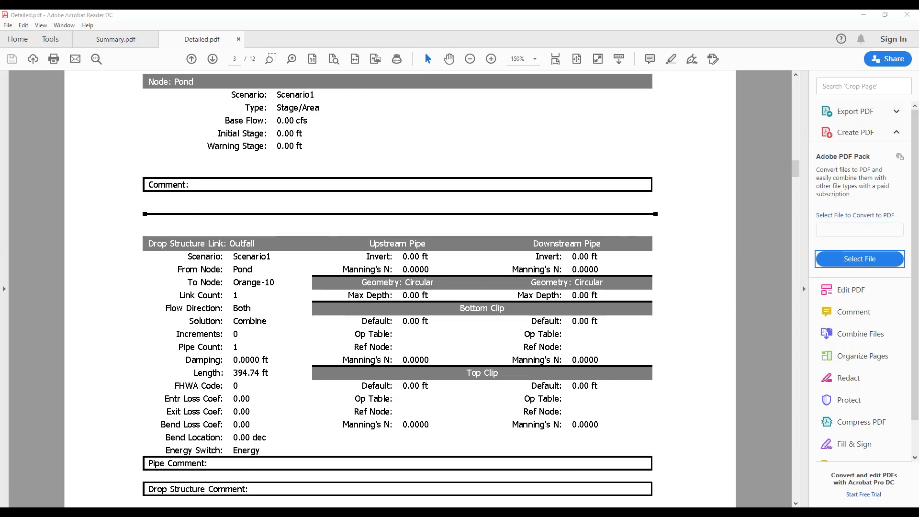
pyautogui.hotkey('alt', 'Tab')
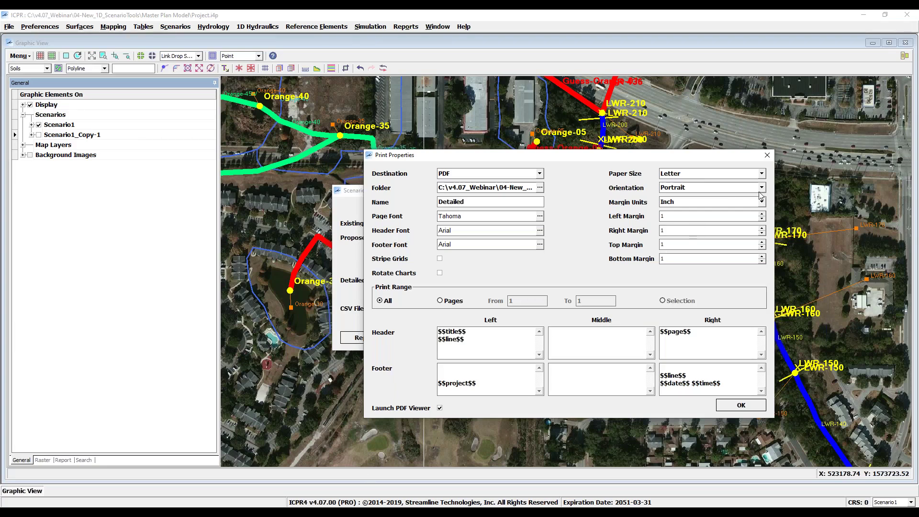
pyautogui.click(766, 156)
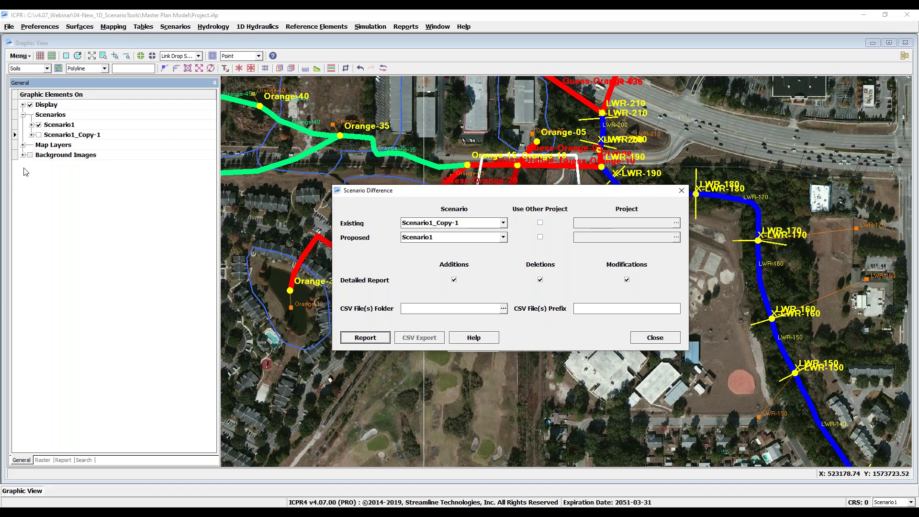
# - Bring up the help topic for the Scenario Difference tool and go to its CSV Export section
pyautogui.click(471, 338)
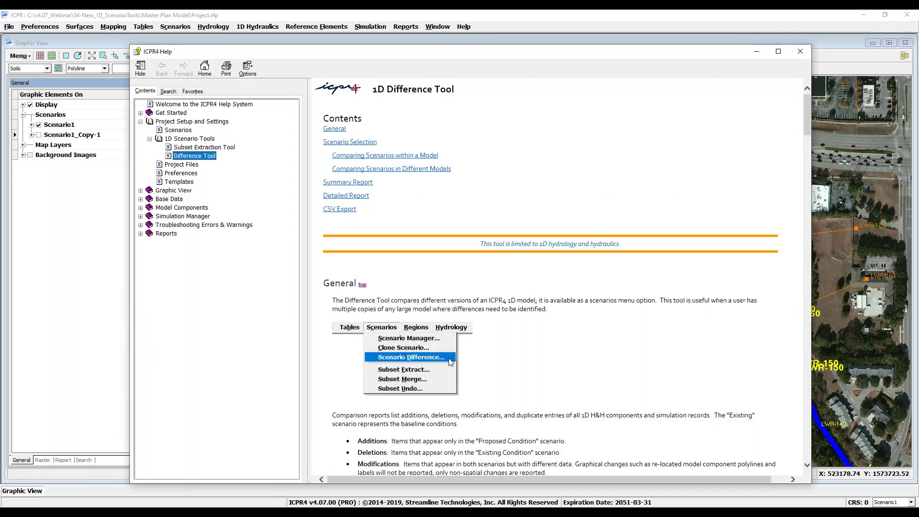
pyautogui.click(349, 210)
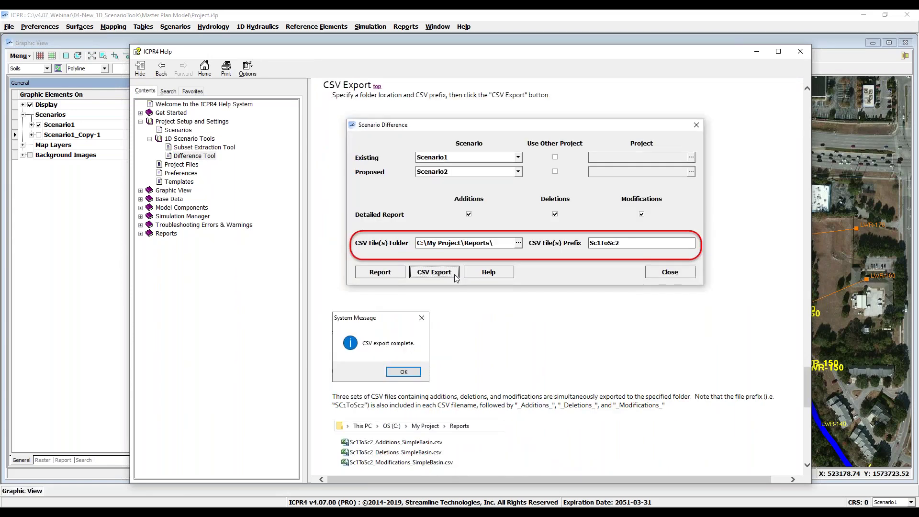